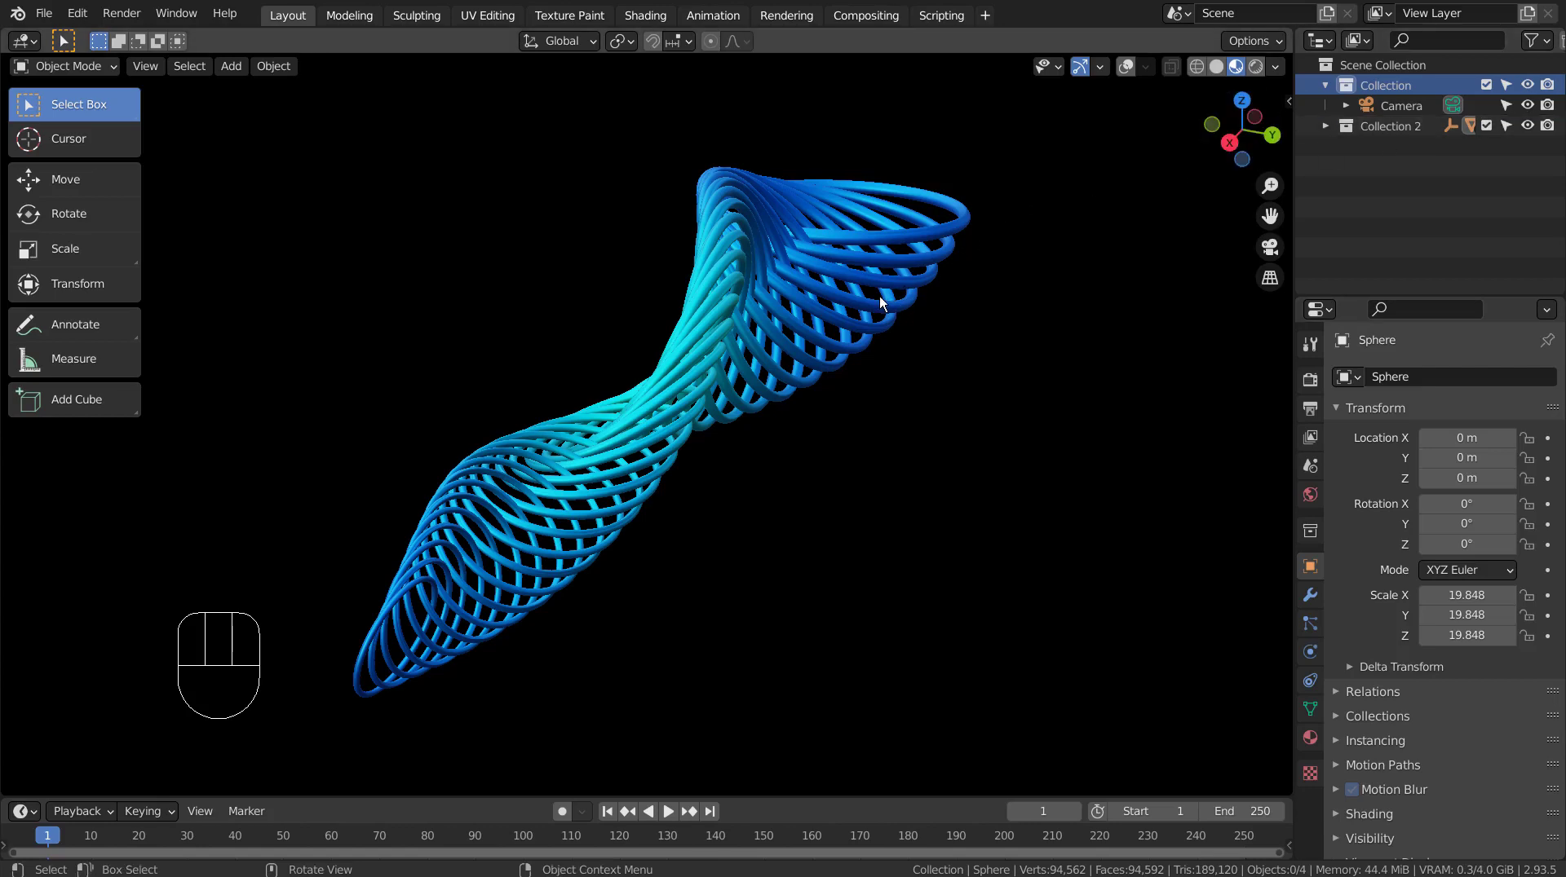
Step: Select the twisted coil, then select the Sphere and frame it in the view
{"action": "left_click", "coordinate": [879, 296]}
{"action": "middle_click_drag", "start_coordinate": [973, 492], "coordinate": [858, 532]}
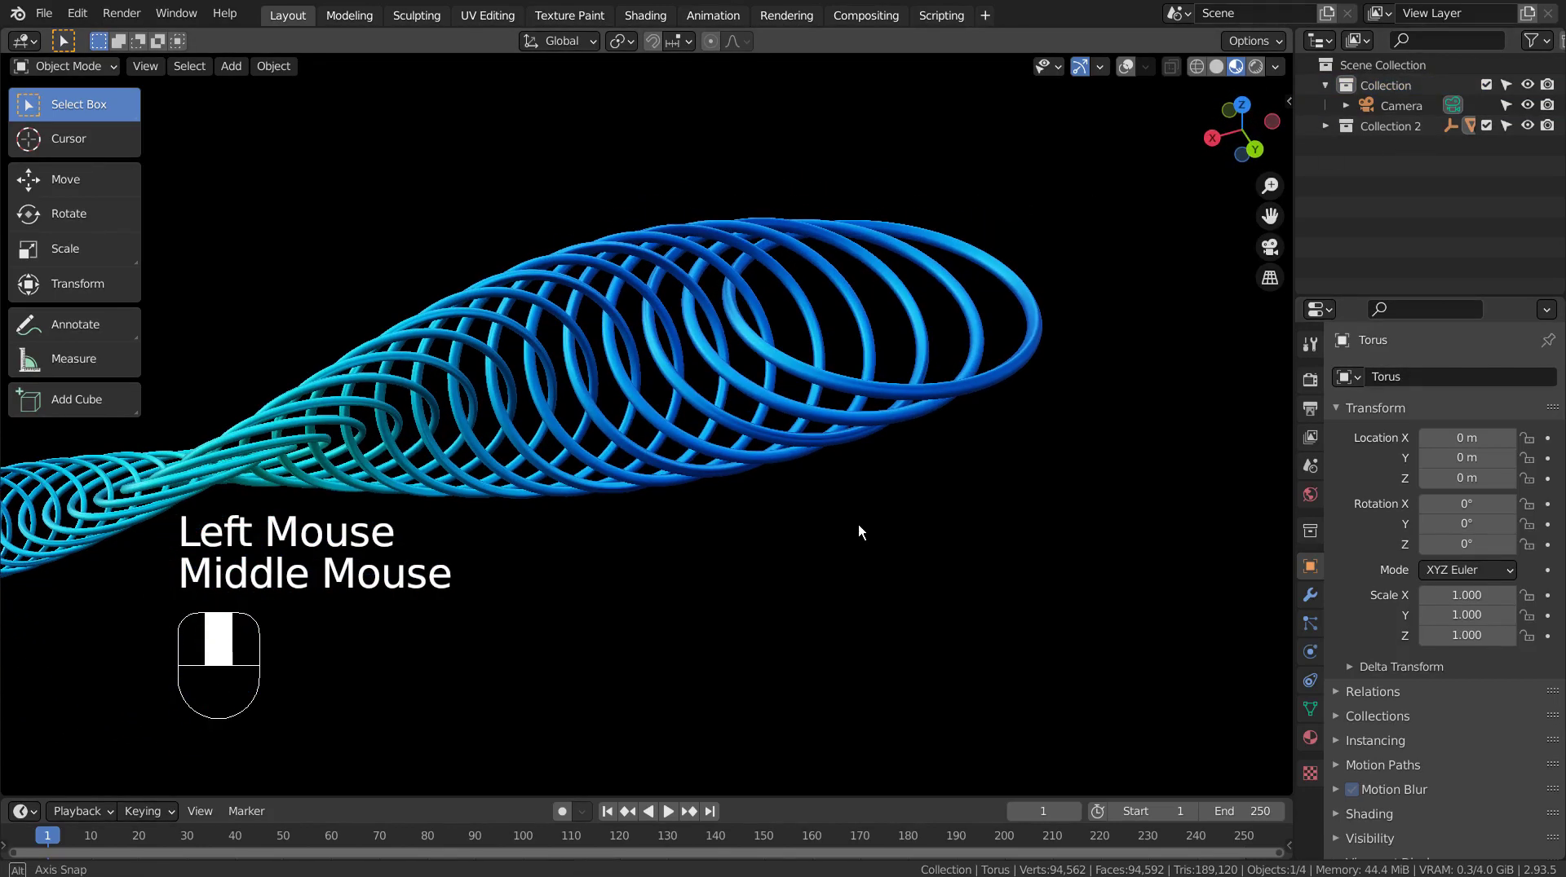
{"action": "left_click", "coordinate": [766, 402]}
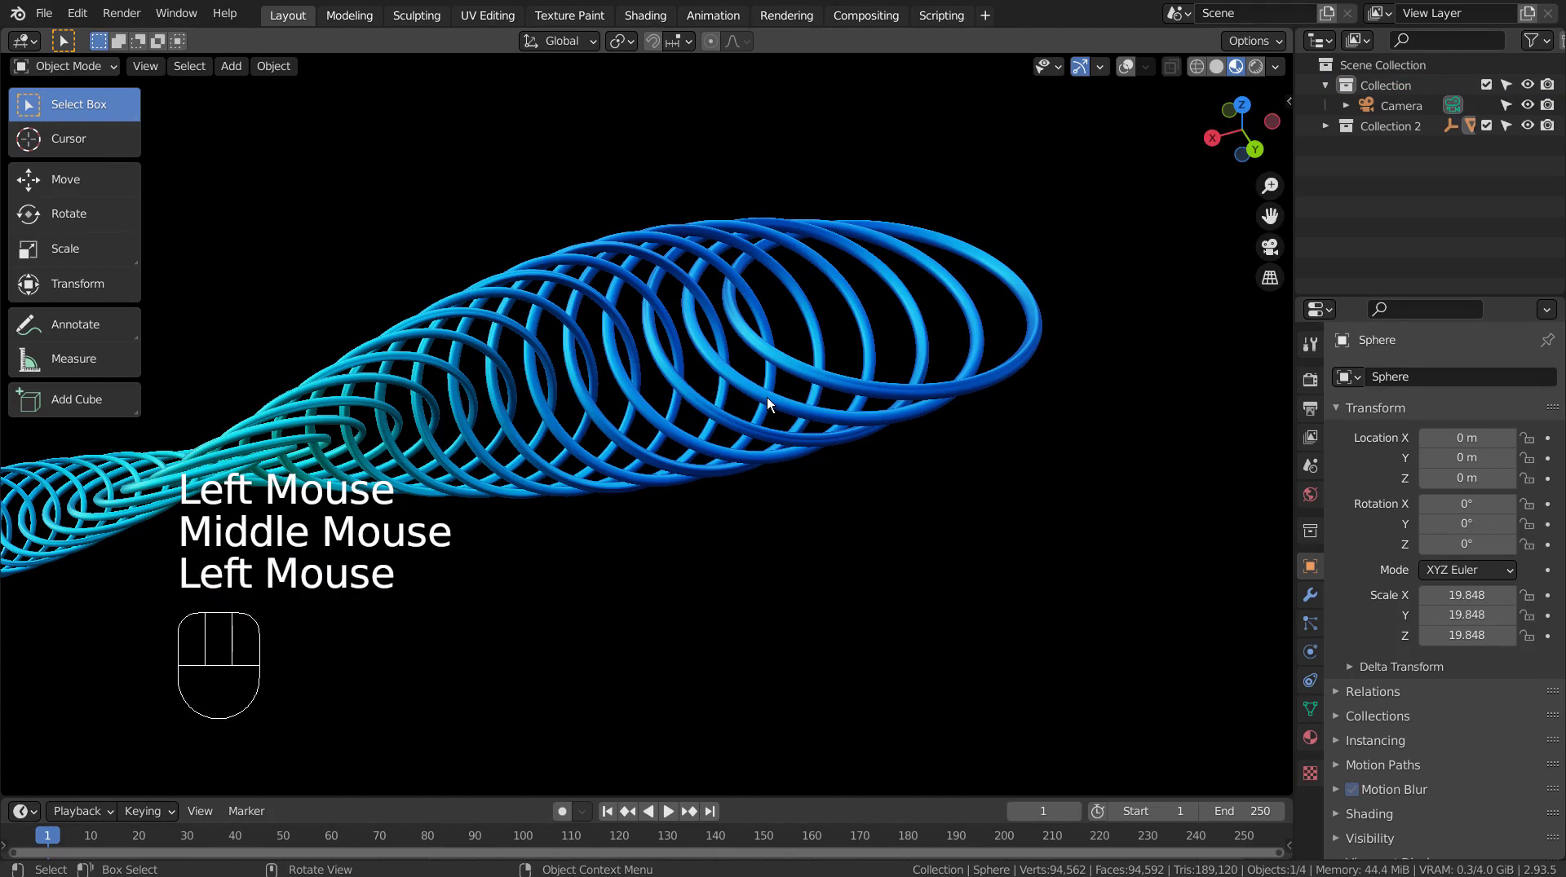
{"action": "key", "text": "KP_Decimal"}
{"action": "scroll", "coordinate": [767, 403], "scroll_direction": "up", "scroll_amount": 6}
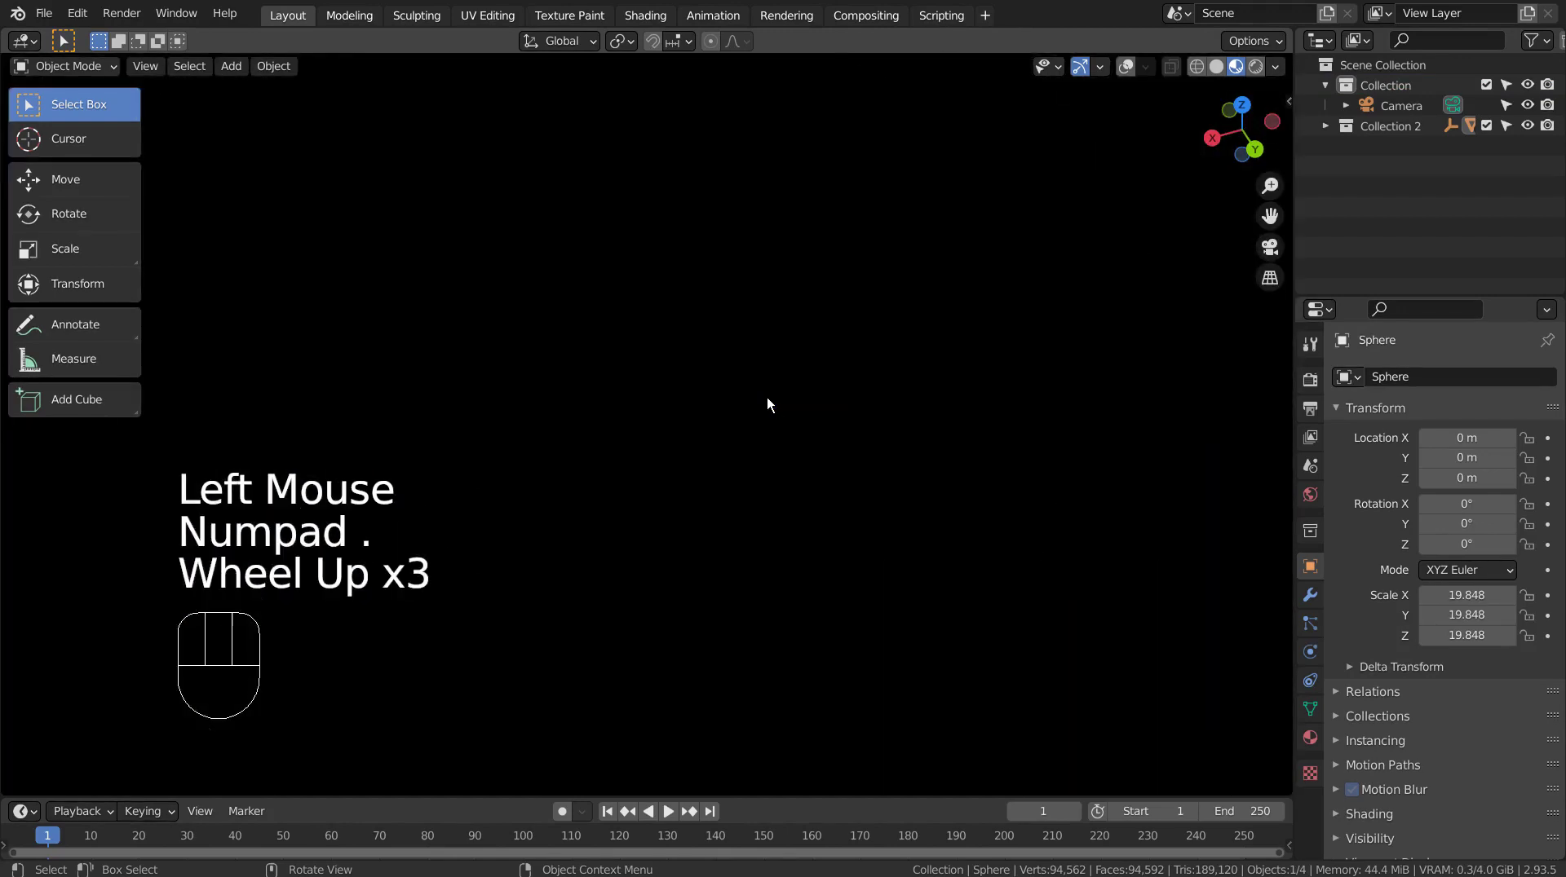
{"action": "scroll", "coordinate": [767, 402], "scroll_direction": "up", "scroll_amount": 5}
Step: Pan, orbit and zoom along the twisted coil to inspect it
{"action": "middle_click_drag", "start_coordinate": [681, 443], "coordinate": [55, 251], "text": "shift"}
{"action": "middle_click_drag", "start_coordinate": [928, 514], "coordinate": [636, 475]}
{"action": "scroll", "coordinate": [877, 444], "scroll_direction": "up", "scroll_amount": 3}
{"action": "scroll", "coordinate": [469, 492], "scroll_direction": "down", "scroll_amount": 2}
{"action": "scroll", "coordinate": [562, 537], "scroll_direction": "up", "scroll_amount": 2}
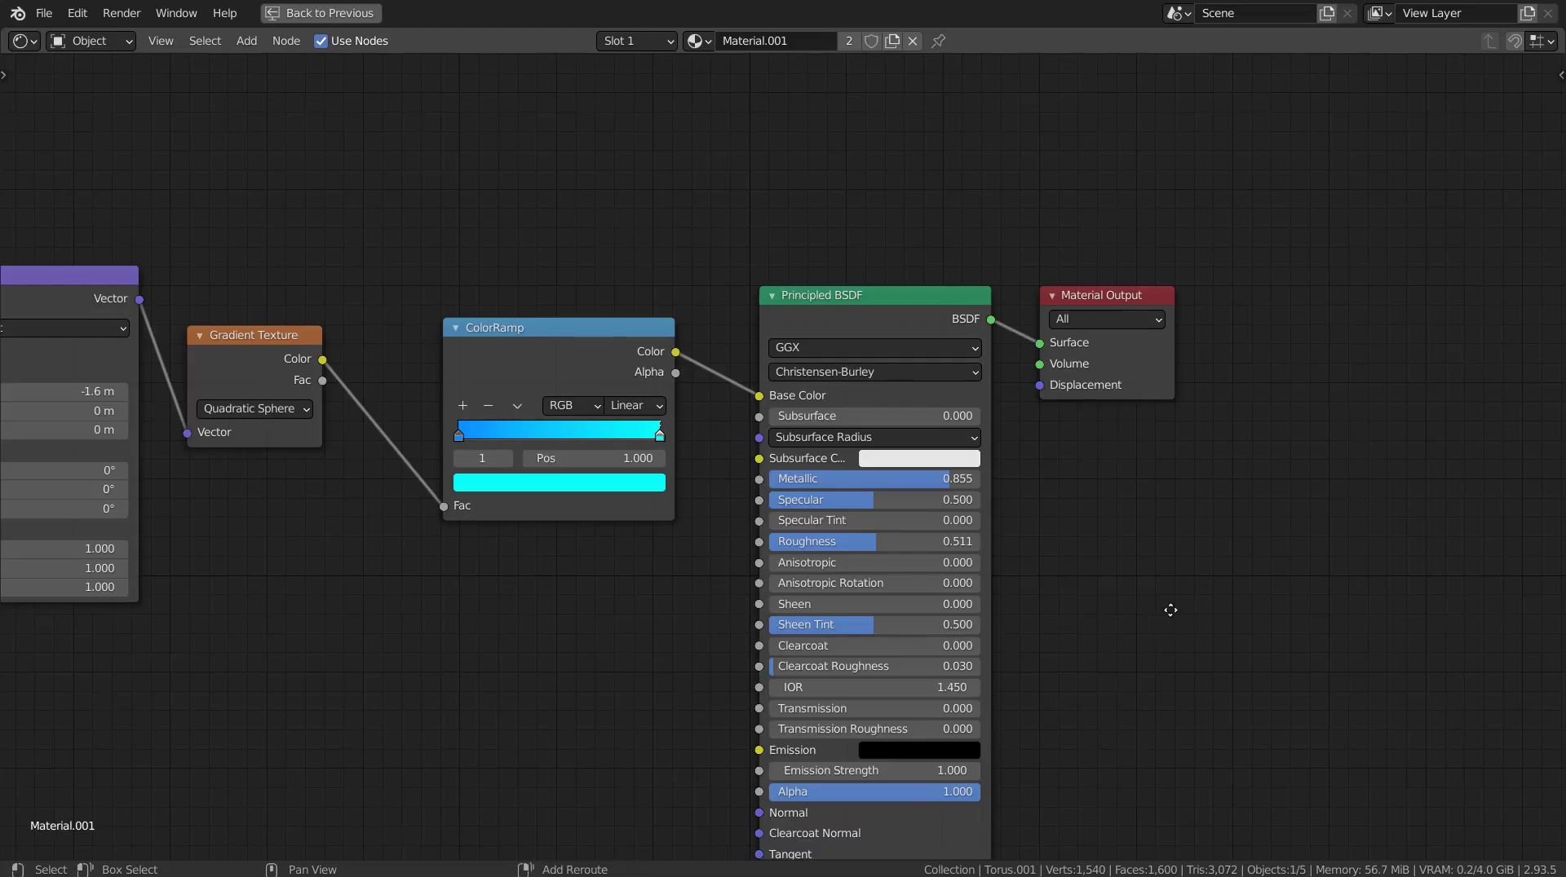
{"action": "middle_click_drag", "start_coordinate": [1171, 612], "coordinate": [1509, 527]}
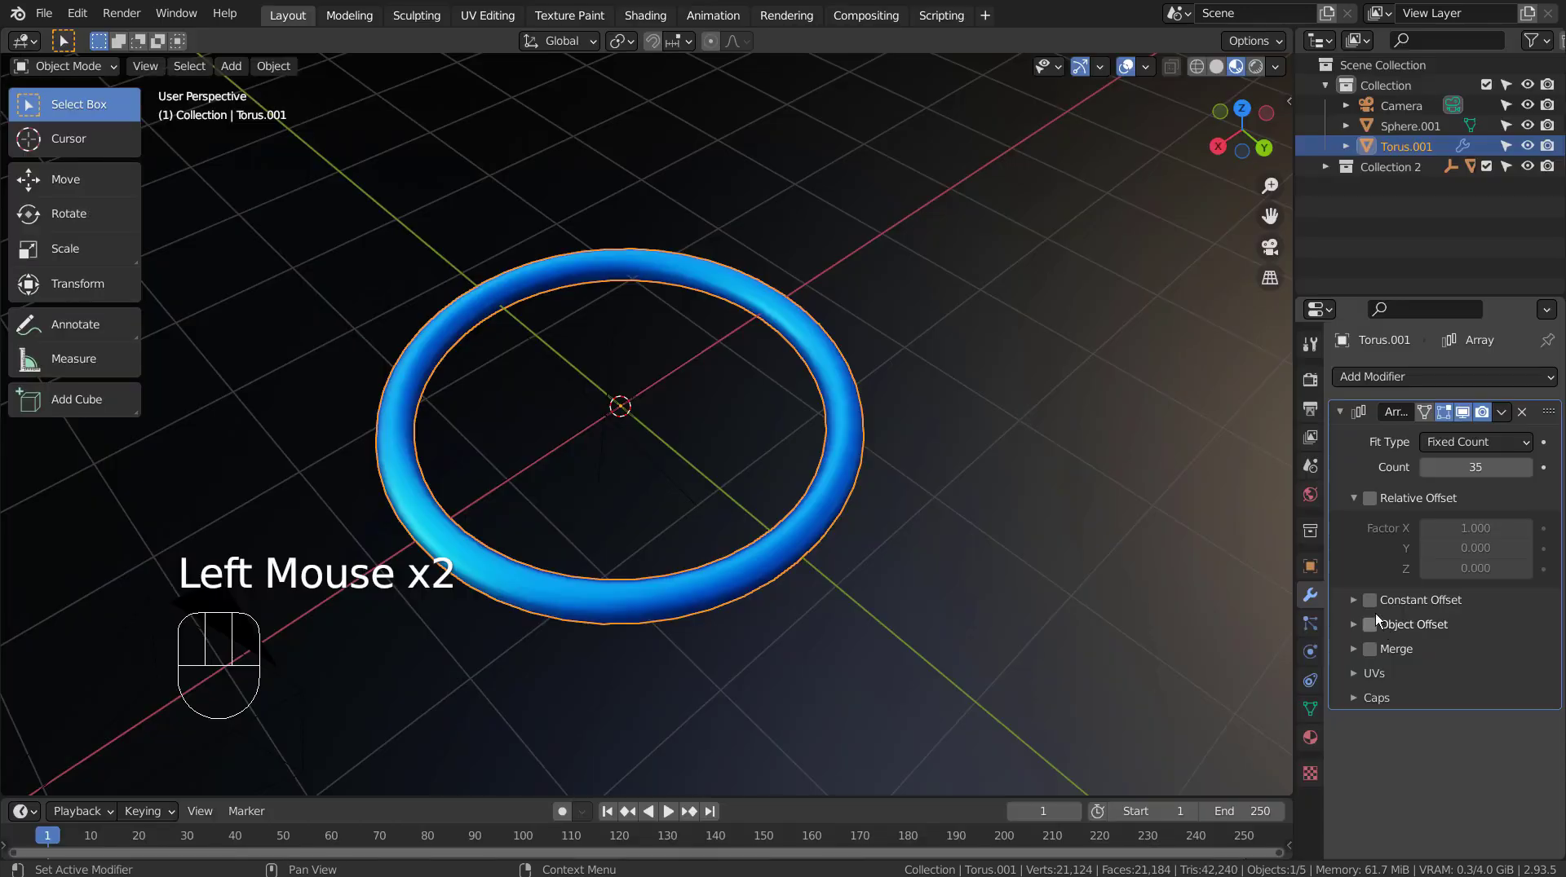
Step: Try Constant Offset on the Array modifier, then turn it back off
{"action": "left_click", "coordinate": [1370, 600]}
{"action": "left_click", "coordinate": [1354, 600]}
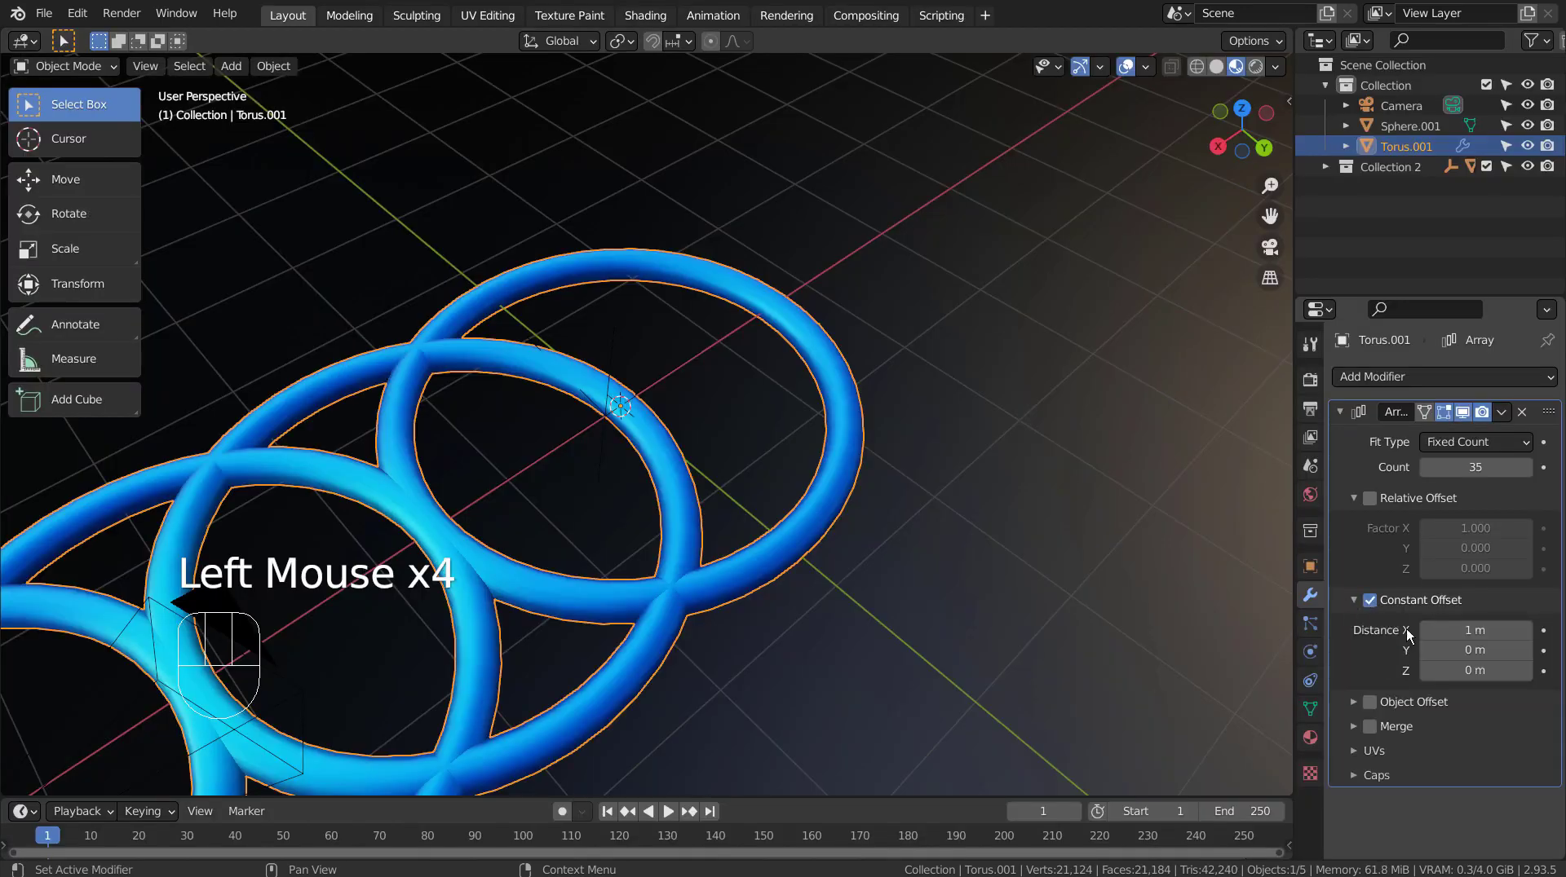
{"action": "left_click", "coordinate": [1370, 600]}
{"action": "left_click", "coordinate": [1356, 600]}
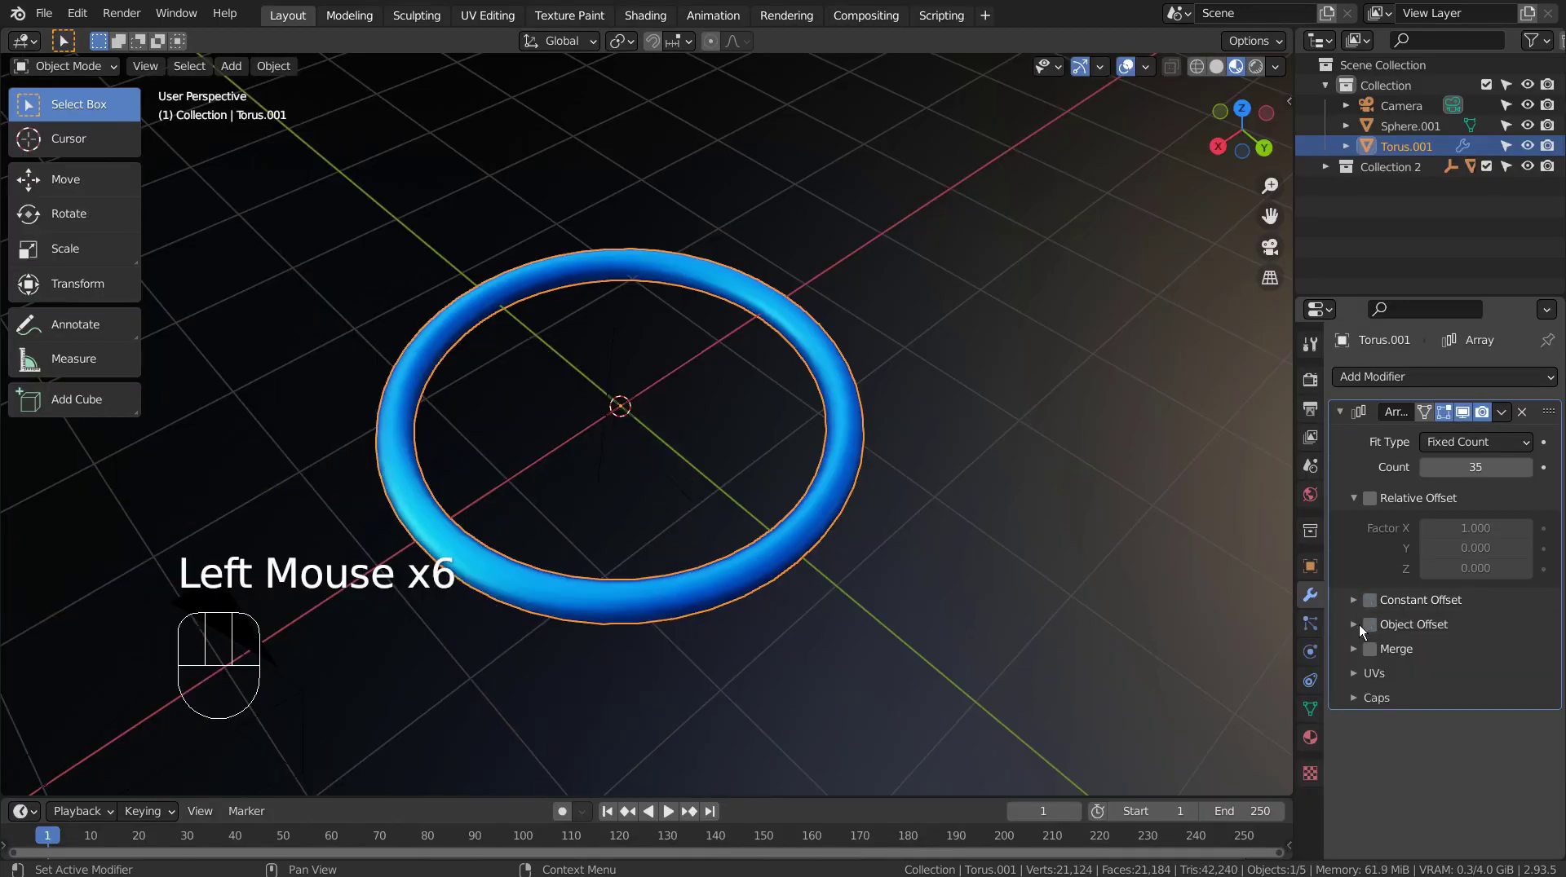
Step: Enable Object Offset on the Array modifier with Empty as the offset object
{"action": "left_click", "coordinate": [1357, 625]}
{"action": "left_click", "coordinate": [1369, 624]}
{"action": "left_click", "coordinate": [1427, 655]}
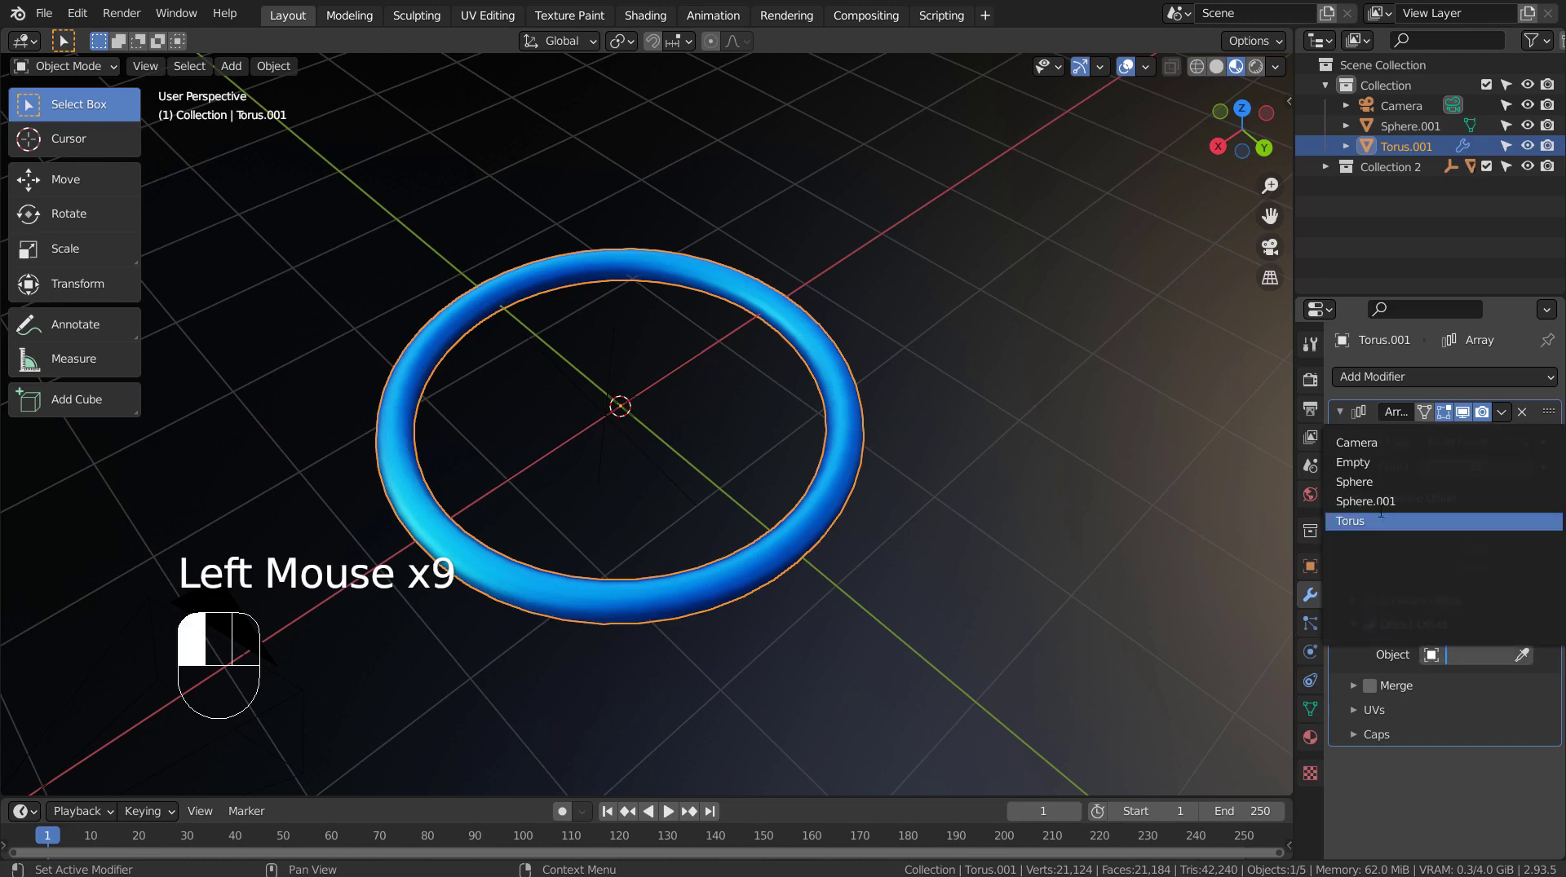
{"action": "left_click", "coordinate": [1370, 462]}
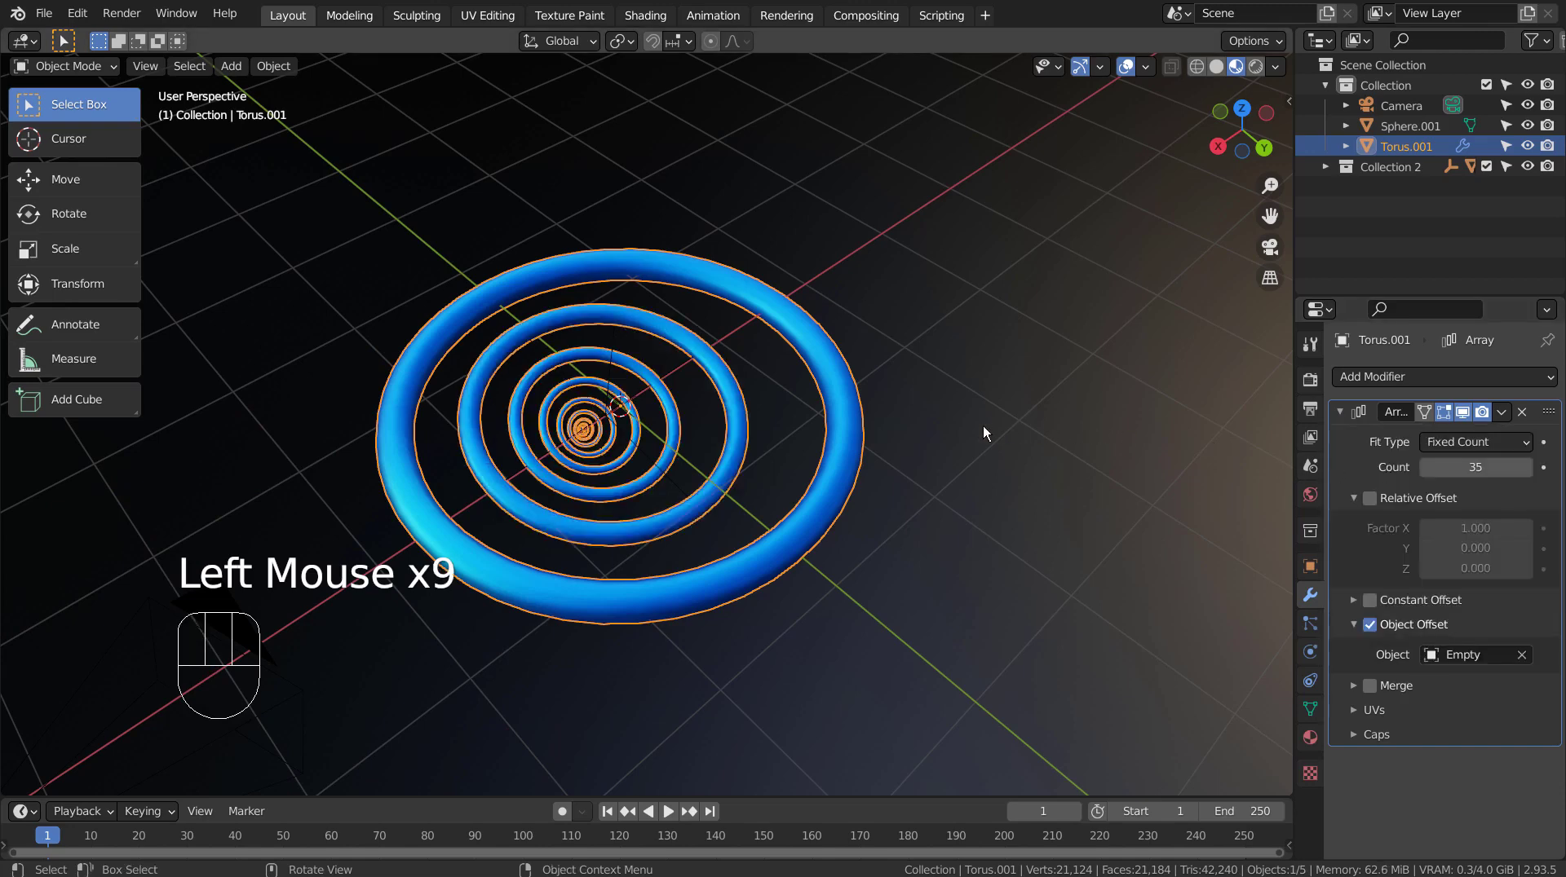
{"action": "middle_click_drag", "start_coordinate": [1052, 514], "coordinate": [935, 508]}
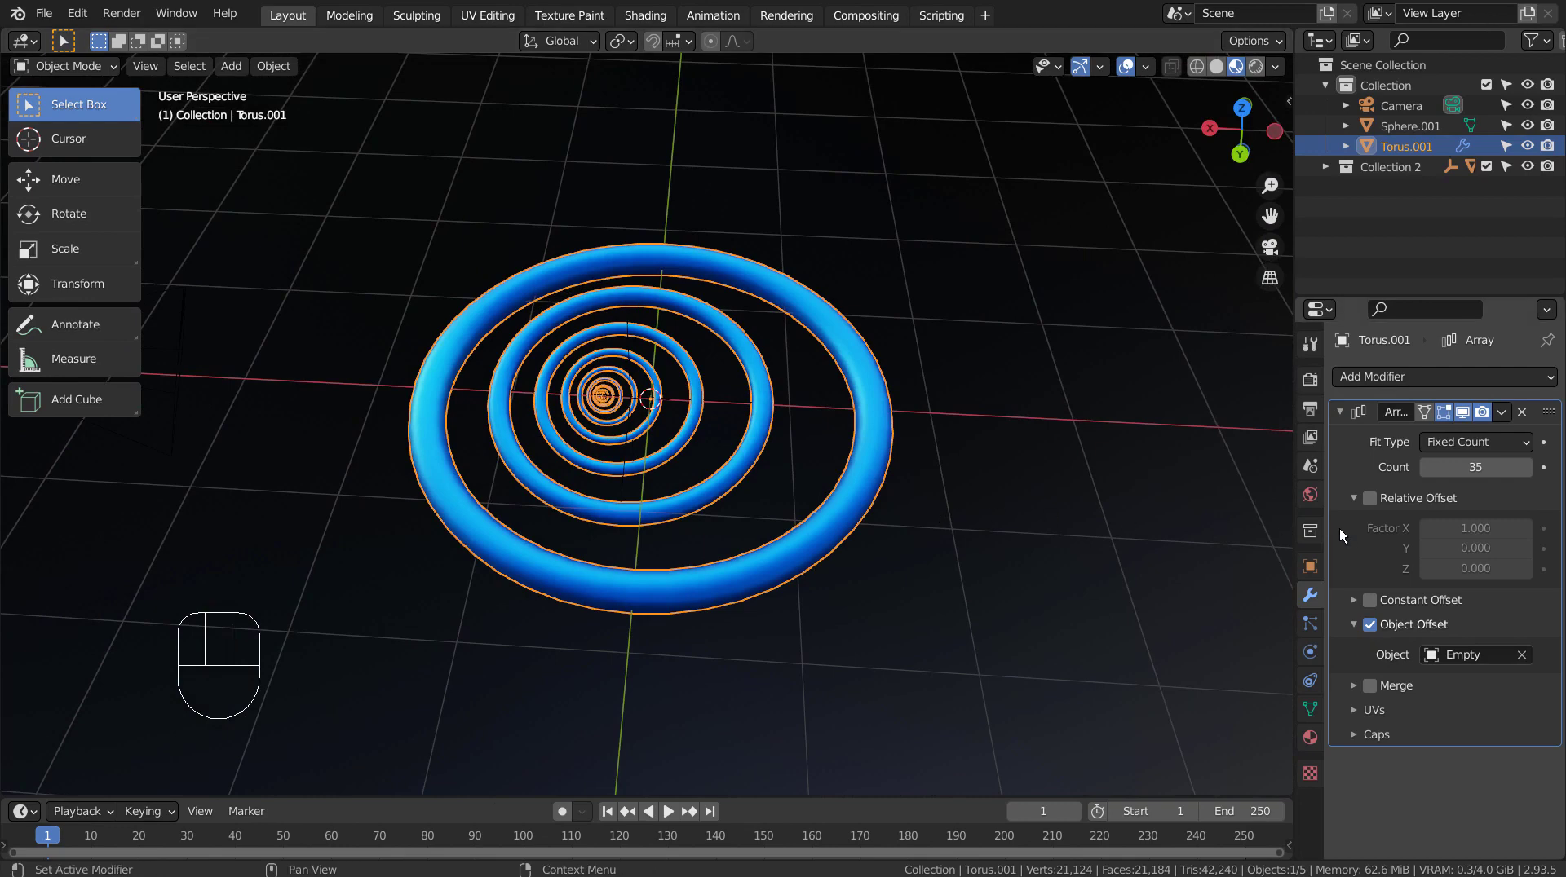
Step: Expand Collection 2, make the original Torus visible and review its Array and Subdivision modifiers
{"action": "left_click", "coordinate": [1324, 166]}
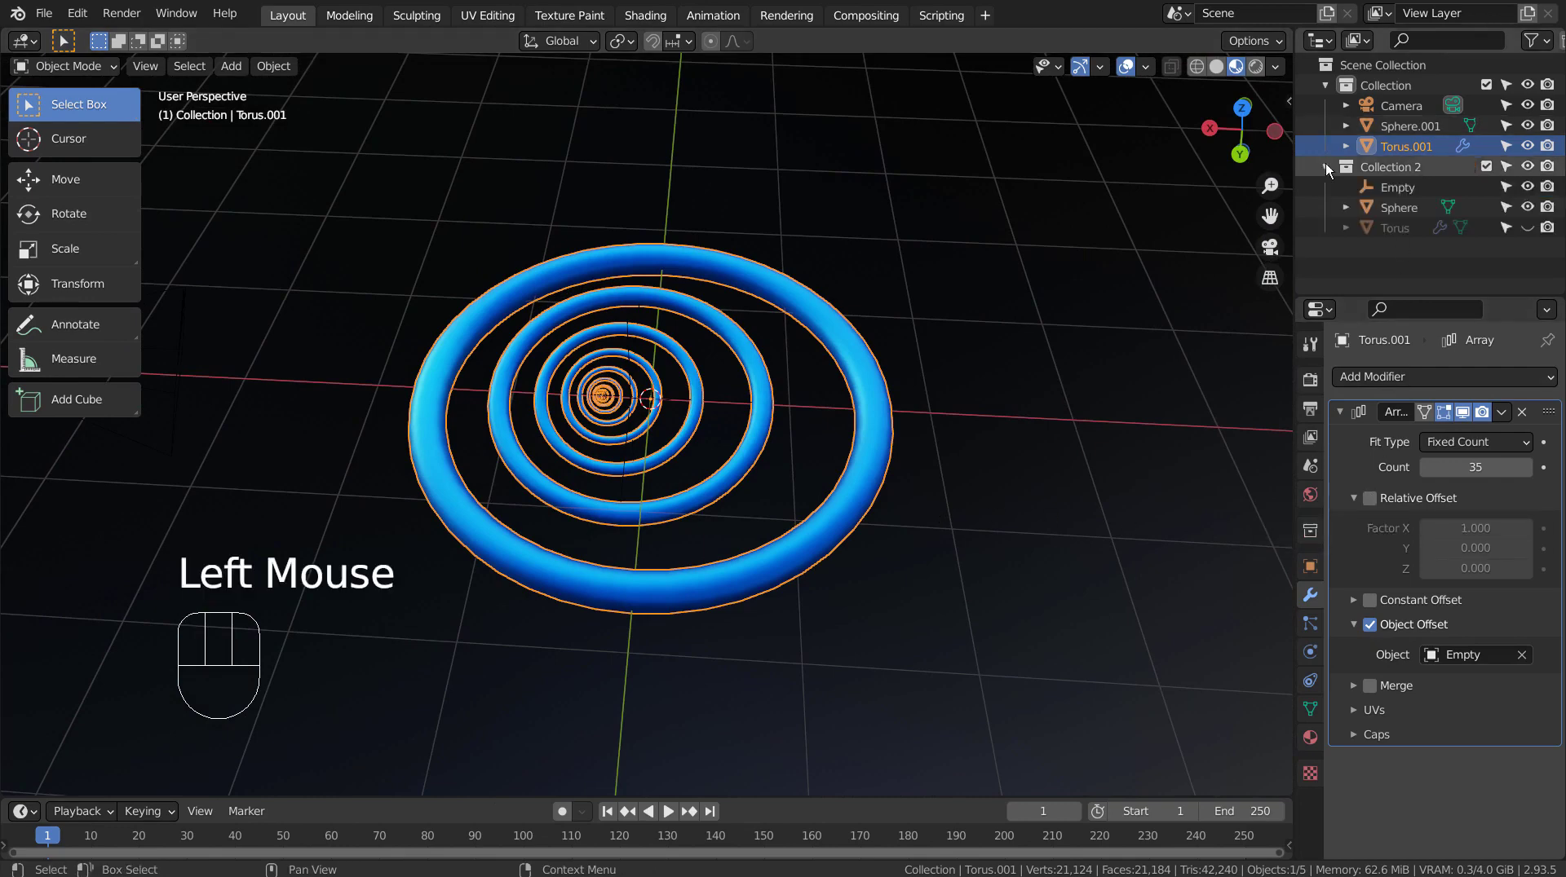
{"action": "left_click", "coordinate": [1381, 226]}
{"action": "left_click", "coordinate": [1527, 230]}
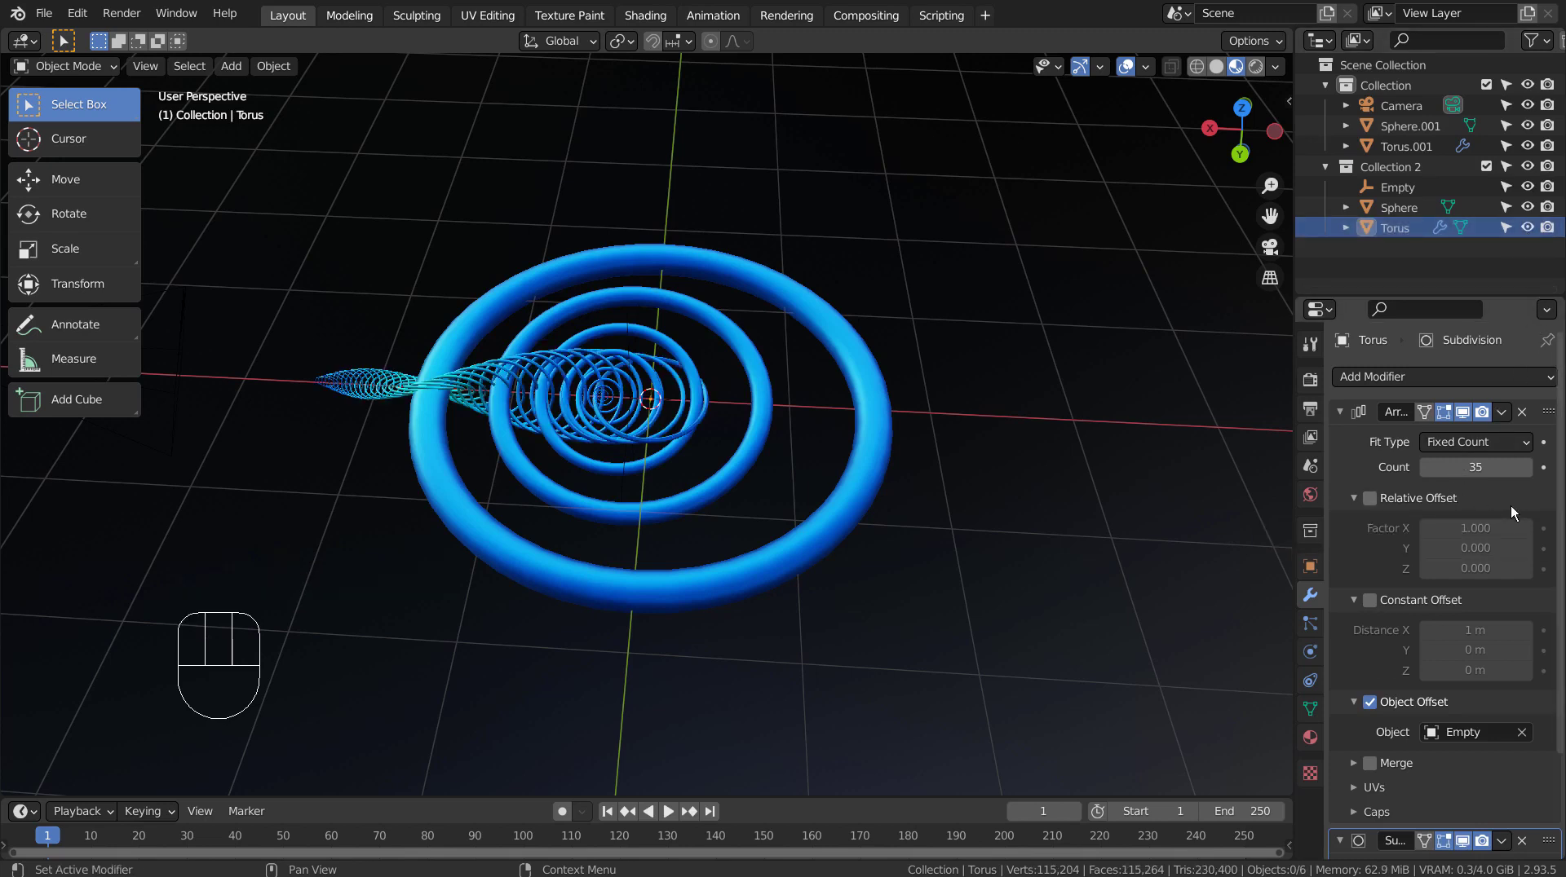
{"action": "scroll", "coordinate": [1490, 585], "scroll_direction": "down", "scroll_amount": 7}
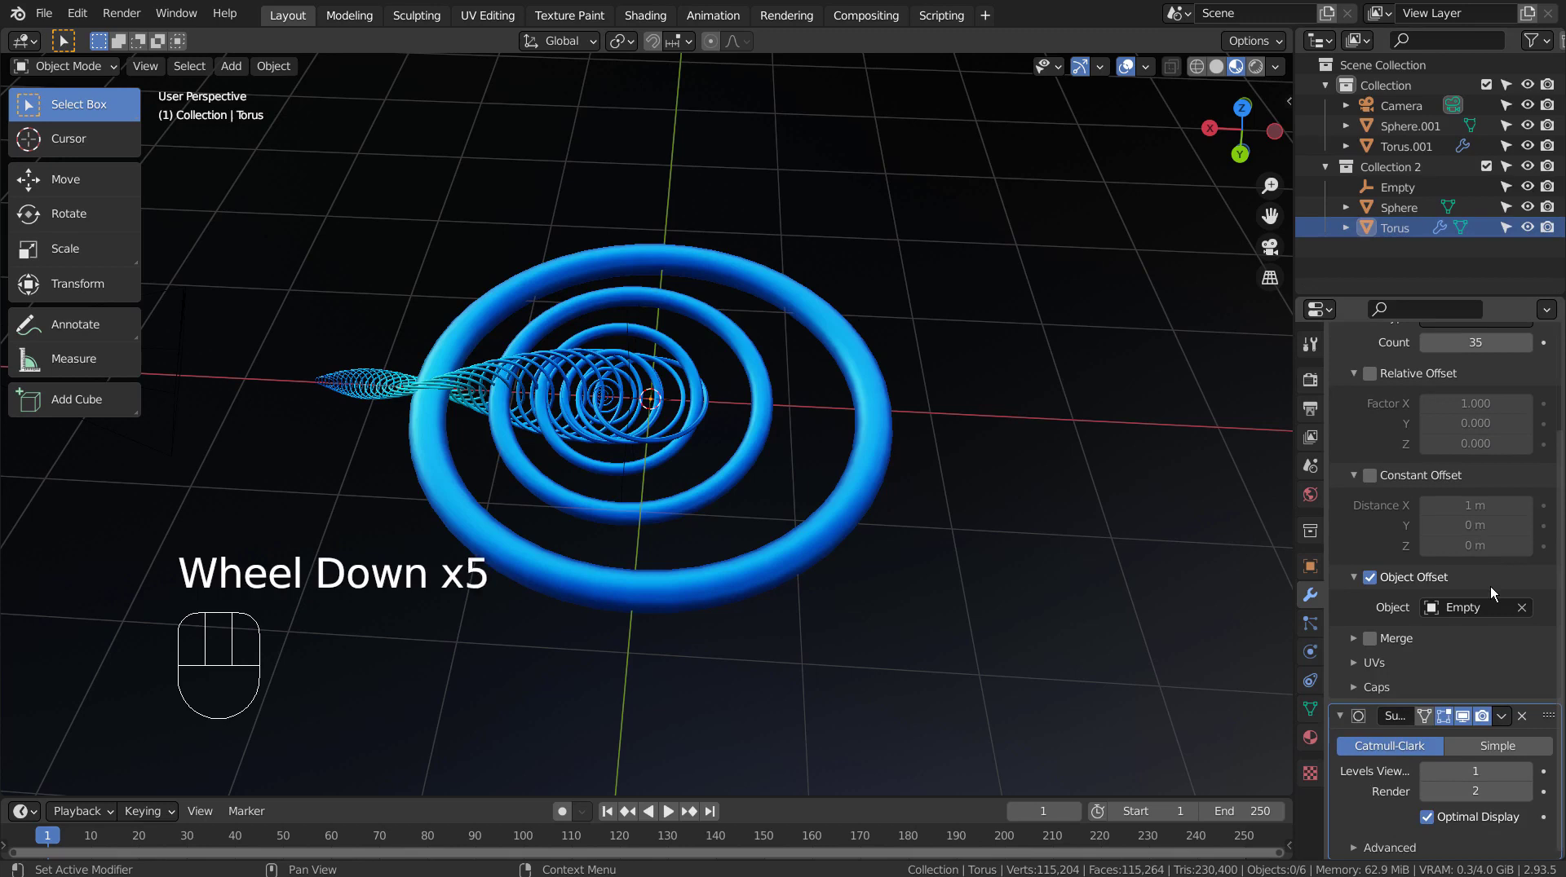
{"action": "scroll", "coordinate": [1490, 585], "scroll_direction": "up", "scroll_amount": 1}
{"action": "scroll", "coordinate": [1490, 585], "scroll_direction": "up", "scroll_amount": 6}
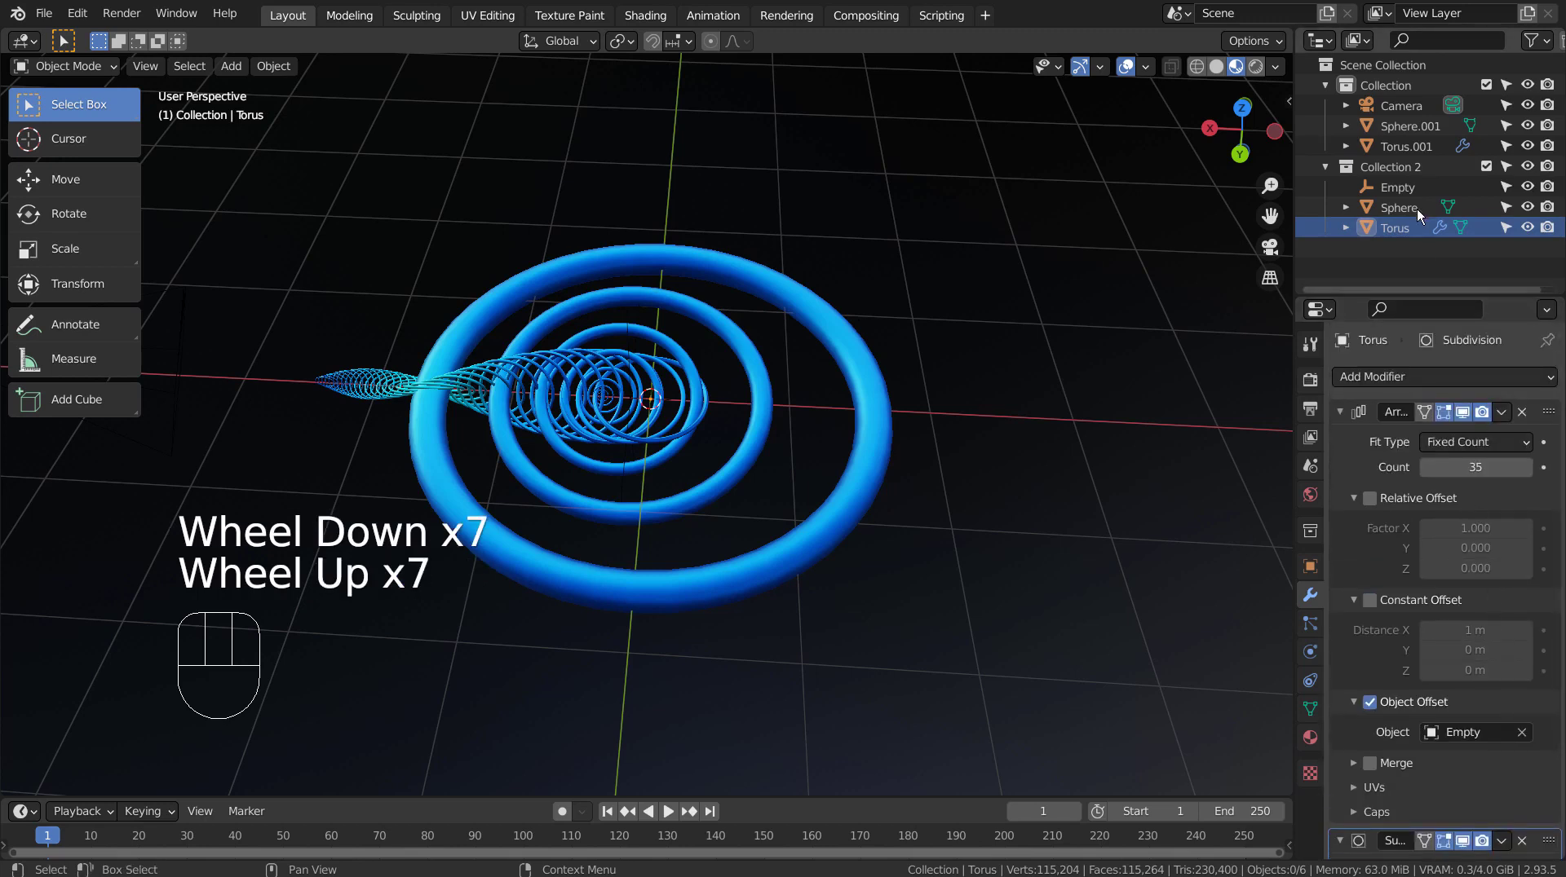
Step: Hide Collection 2 again and select Torus.001
{"action": "left_click", "coordinate": [1528, 166]}
{"action": "left_click", "coordinate": [852, 417]}
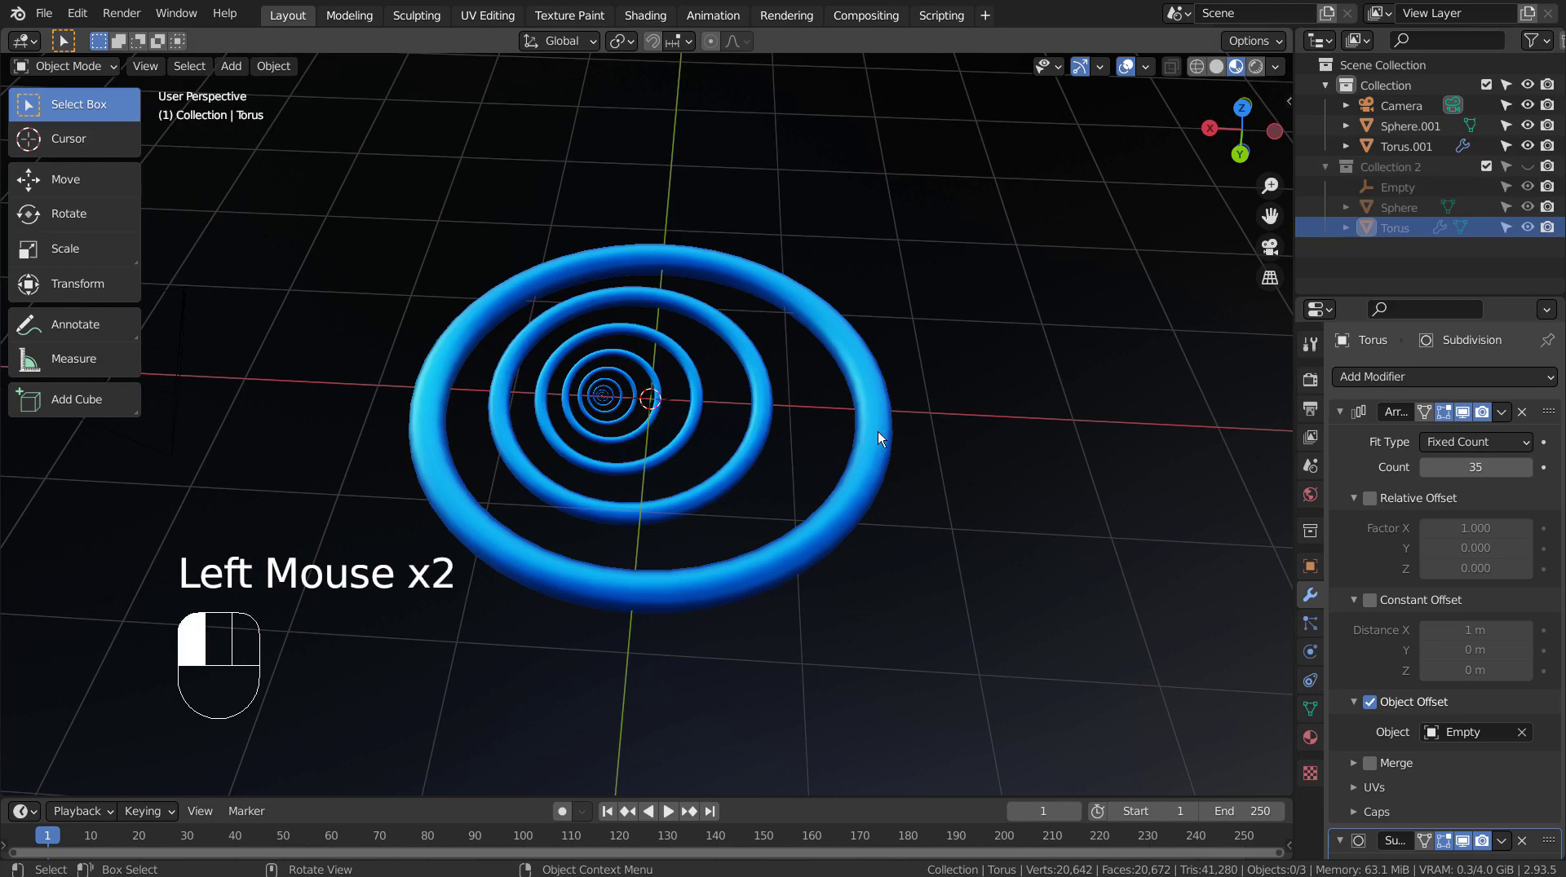
{"action": "middle_click_drag", "start_coordinate": [1058, 627], "coordinate": [902, 585]}
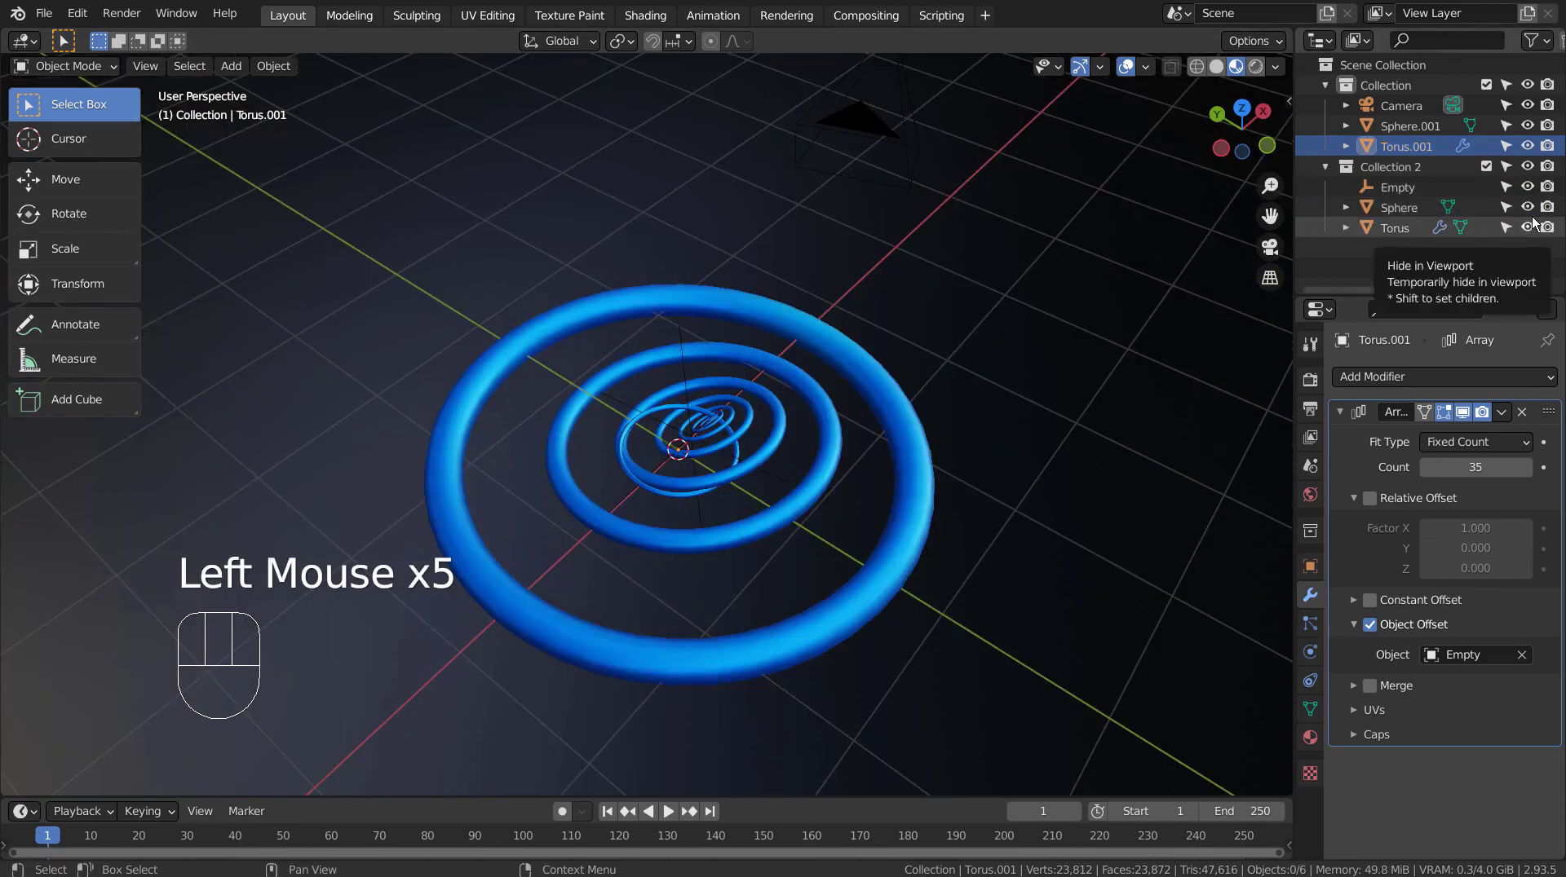
Step: Hide Collection 2, select Torus.001 and try a scale, then undo it
{"action": "left_click", "coordinate": [1528, 166]}
{"action": "left_click", "coordinate": [912, 522]}
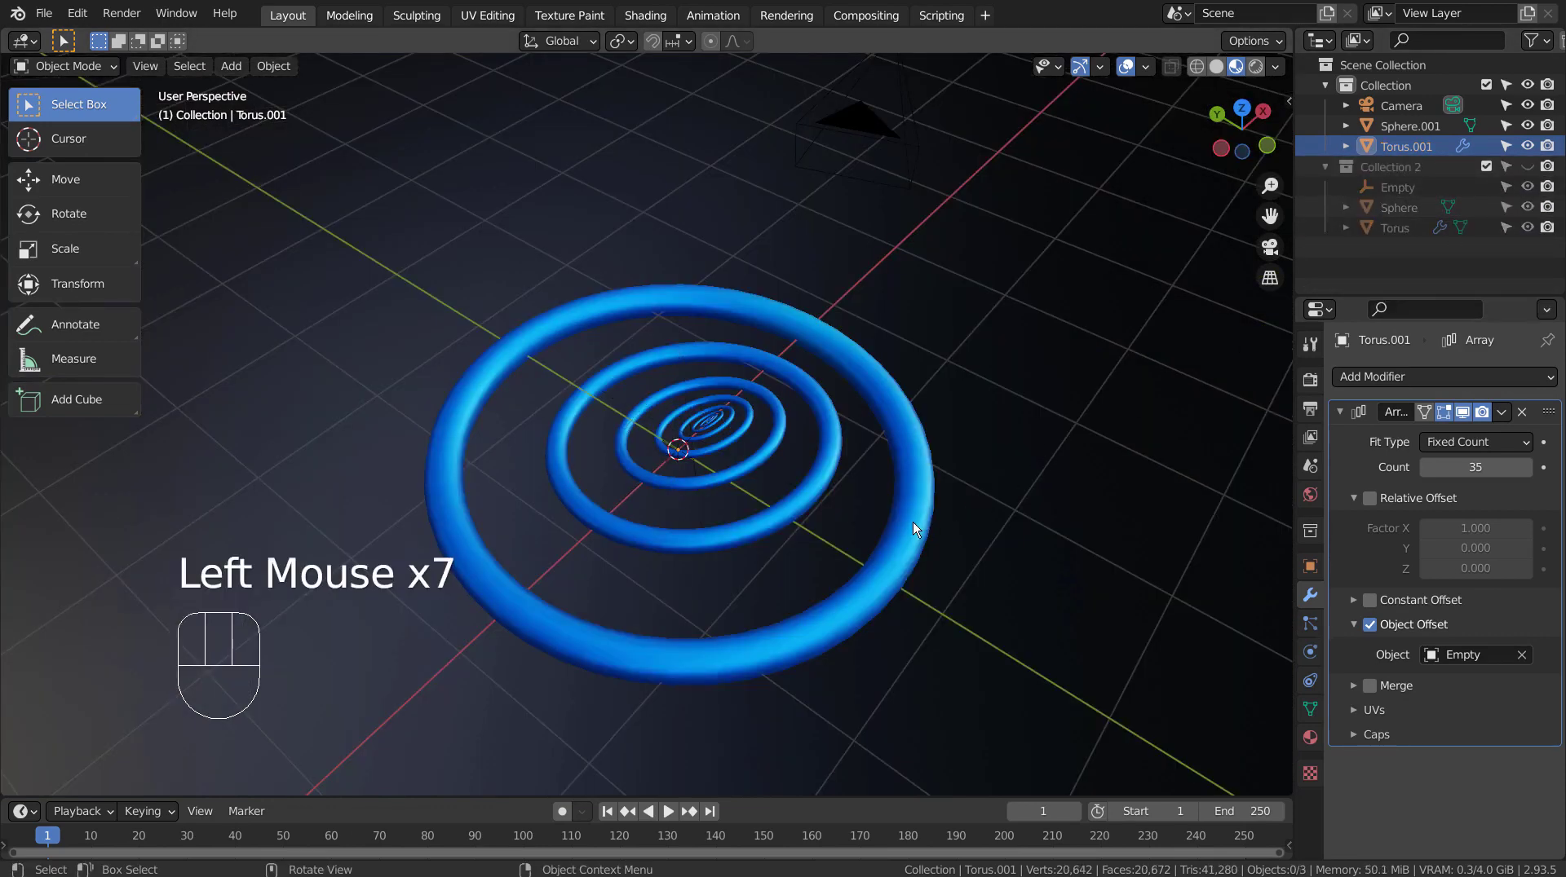
{"action": "left_click", "coordinate": [912, 522]}
{"action": "key", "text": "s"}
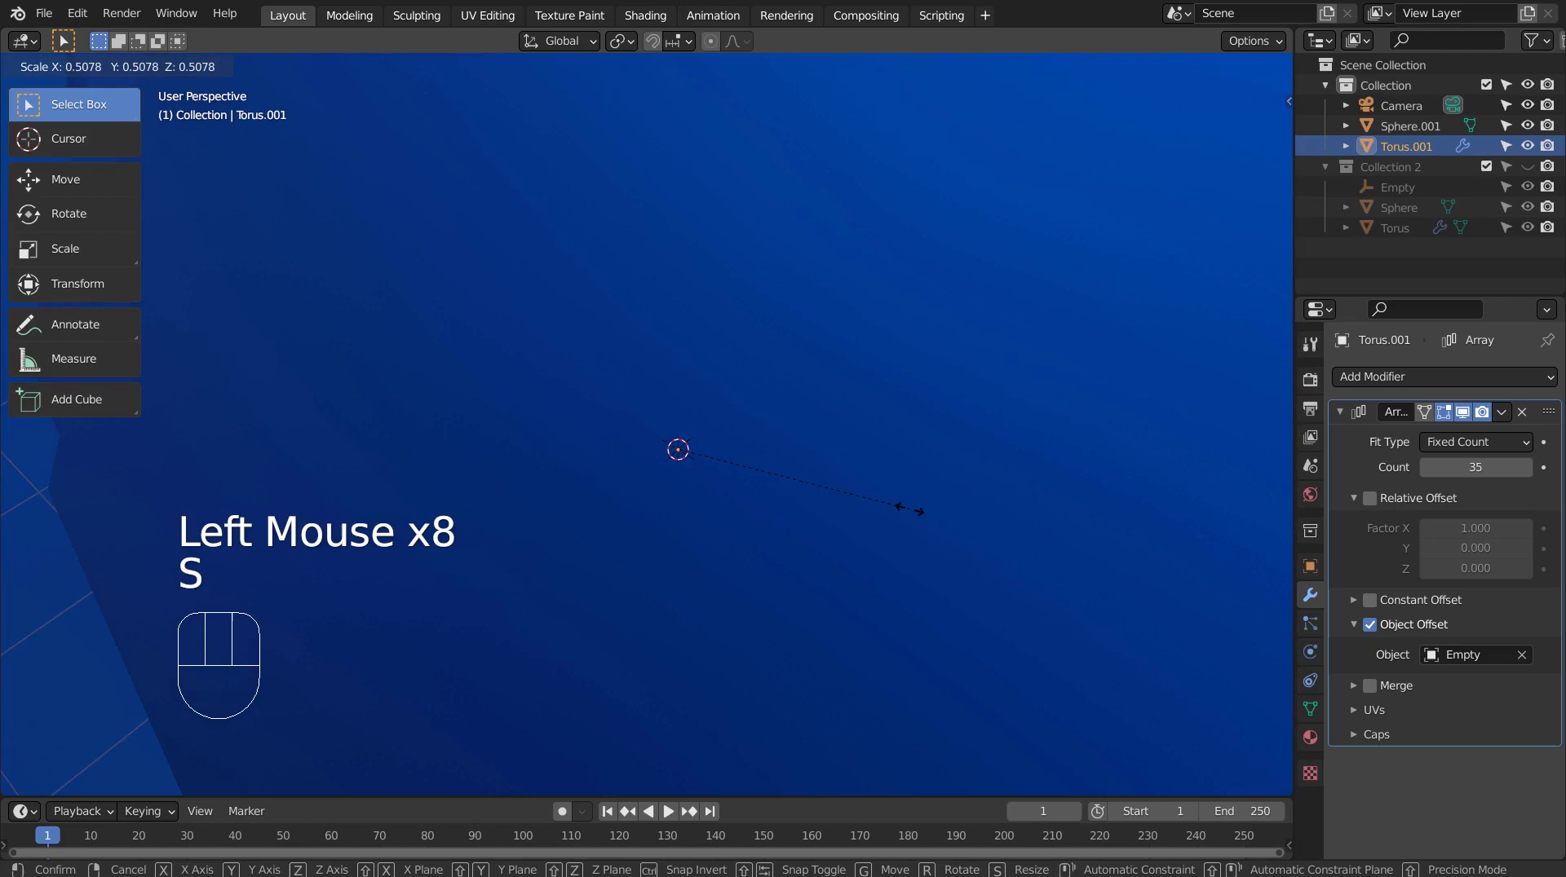
{"action": "scroll", "coordinate": [889, 530], "scroll_direction": "down", "scroll_amount": 3}
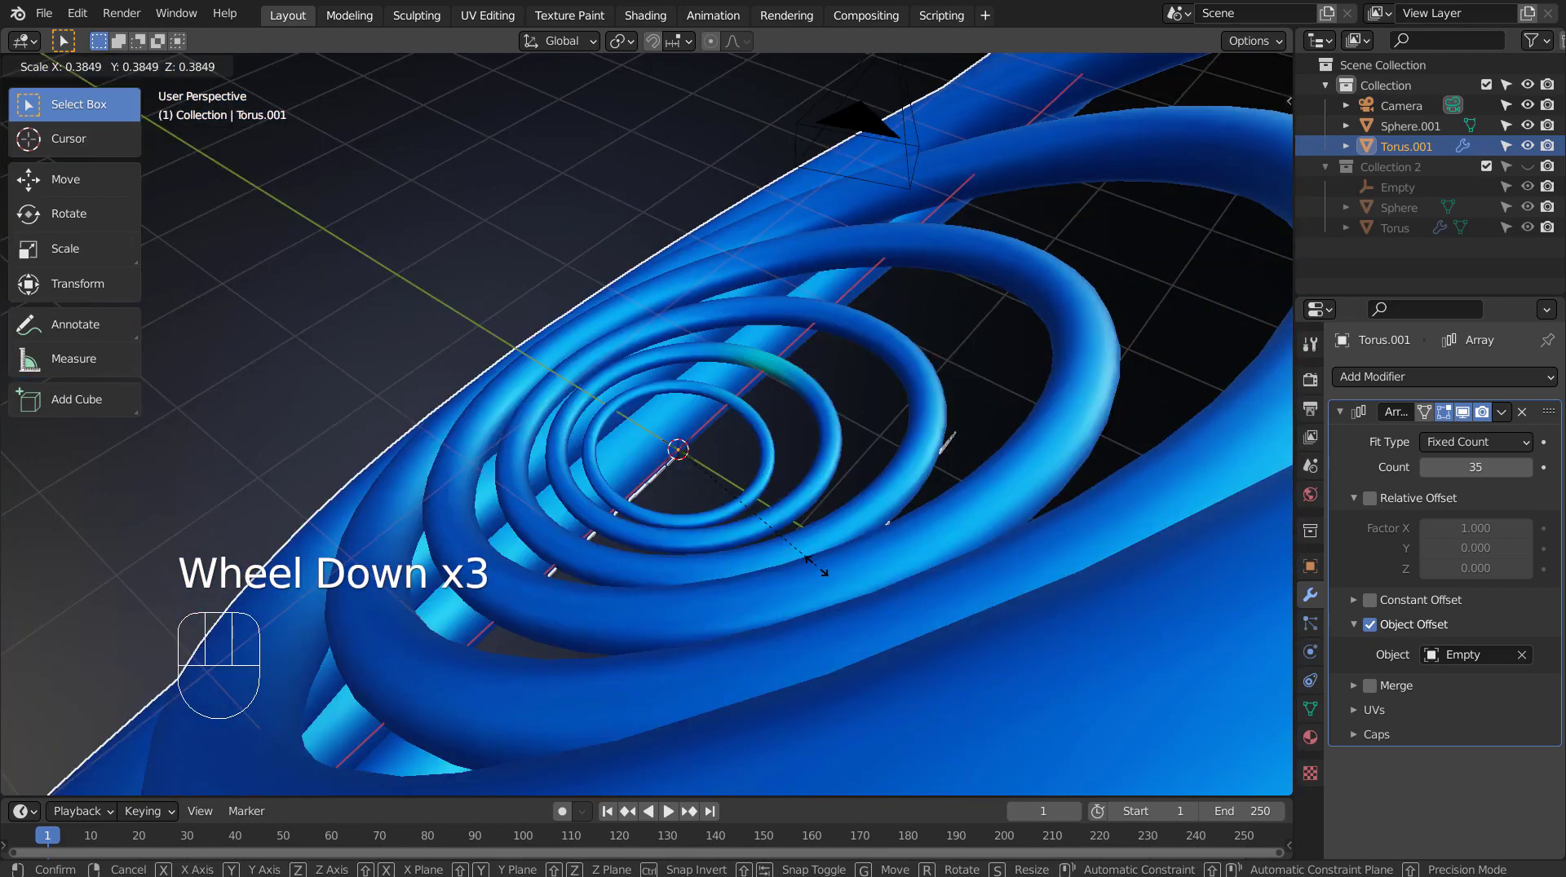
{"action": "left_click", "coordinate": [800, 517]}
{"action": "key", "text": "ctrl+z"}
{"action": "scroll", "coordinate": [795, 515], "scroll_direction": "down", "scroll_amount": 3}
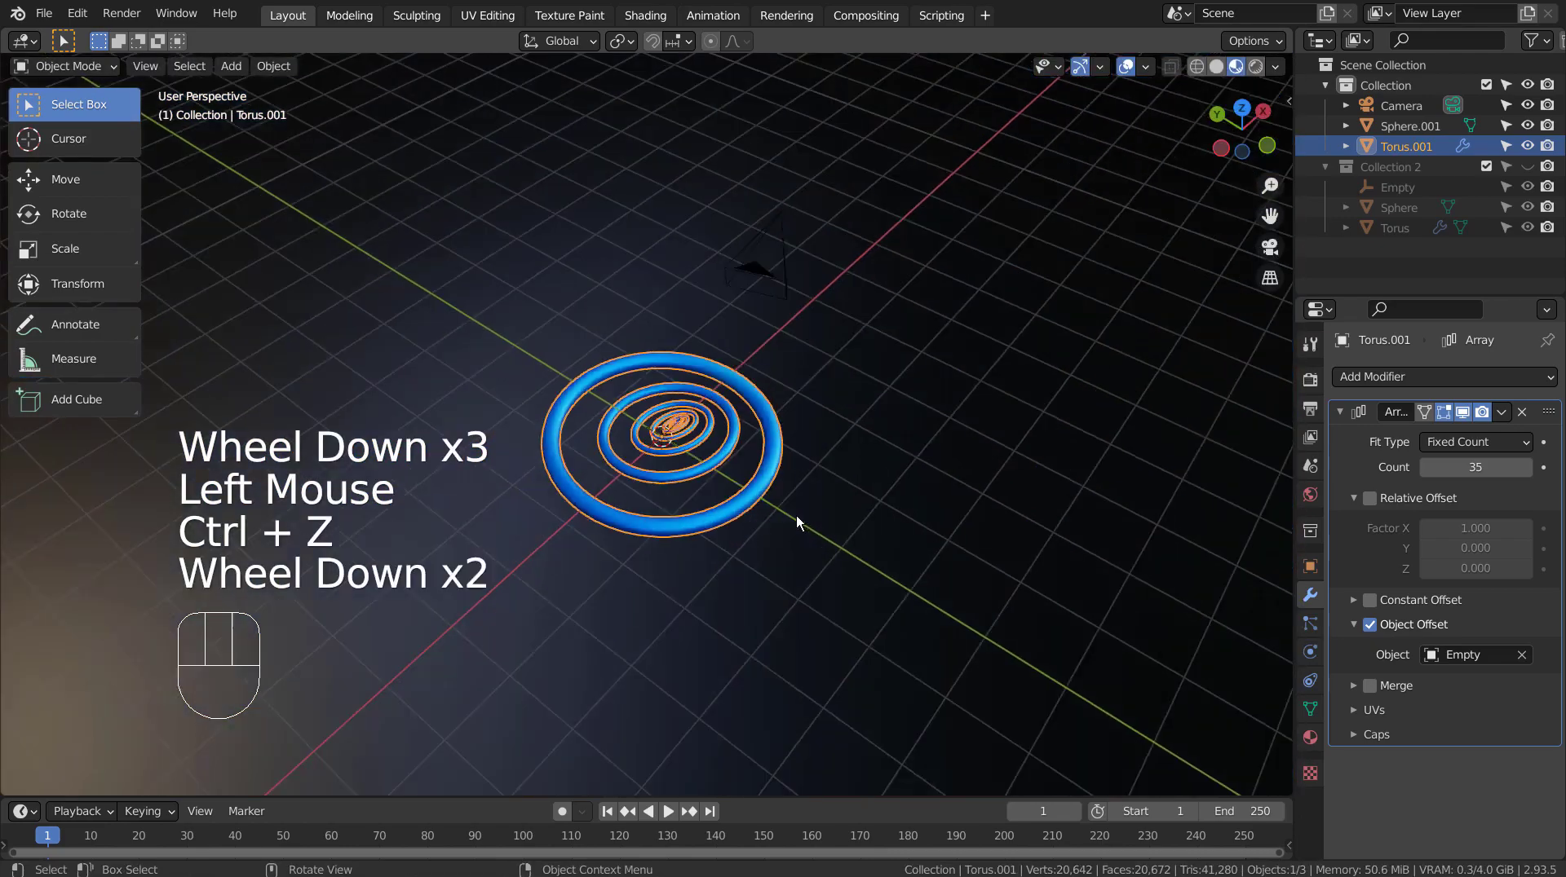
{"action": "middle_click_drag", "start_coordinate": [795, 515], "coordinate": [892, 482]}
{"action": "scroll", "coordinate": [889, 478], "scroll_direction": "up", "scroll_amount": 3}
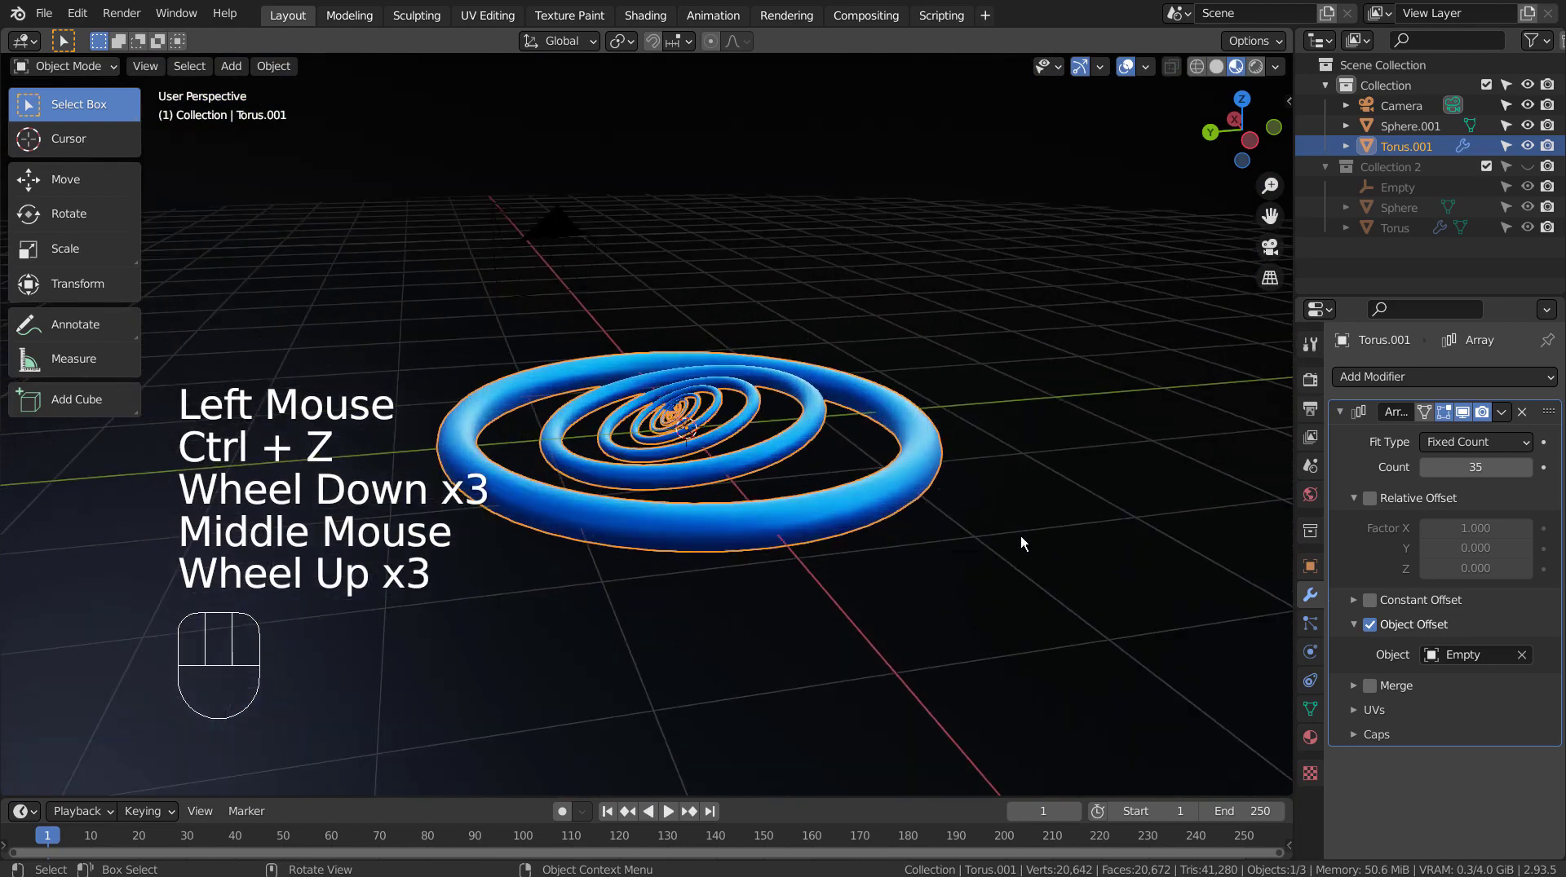
Step: Scale Torus.001 down to 0.565 on all axes
{"action": "key", "text": "s"}
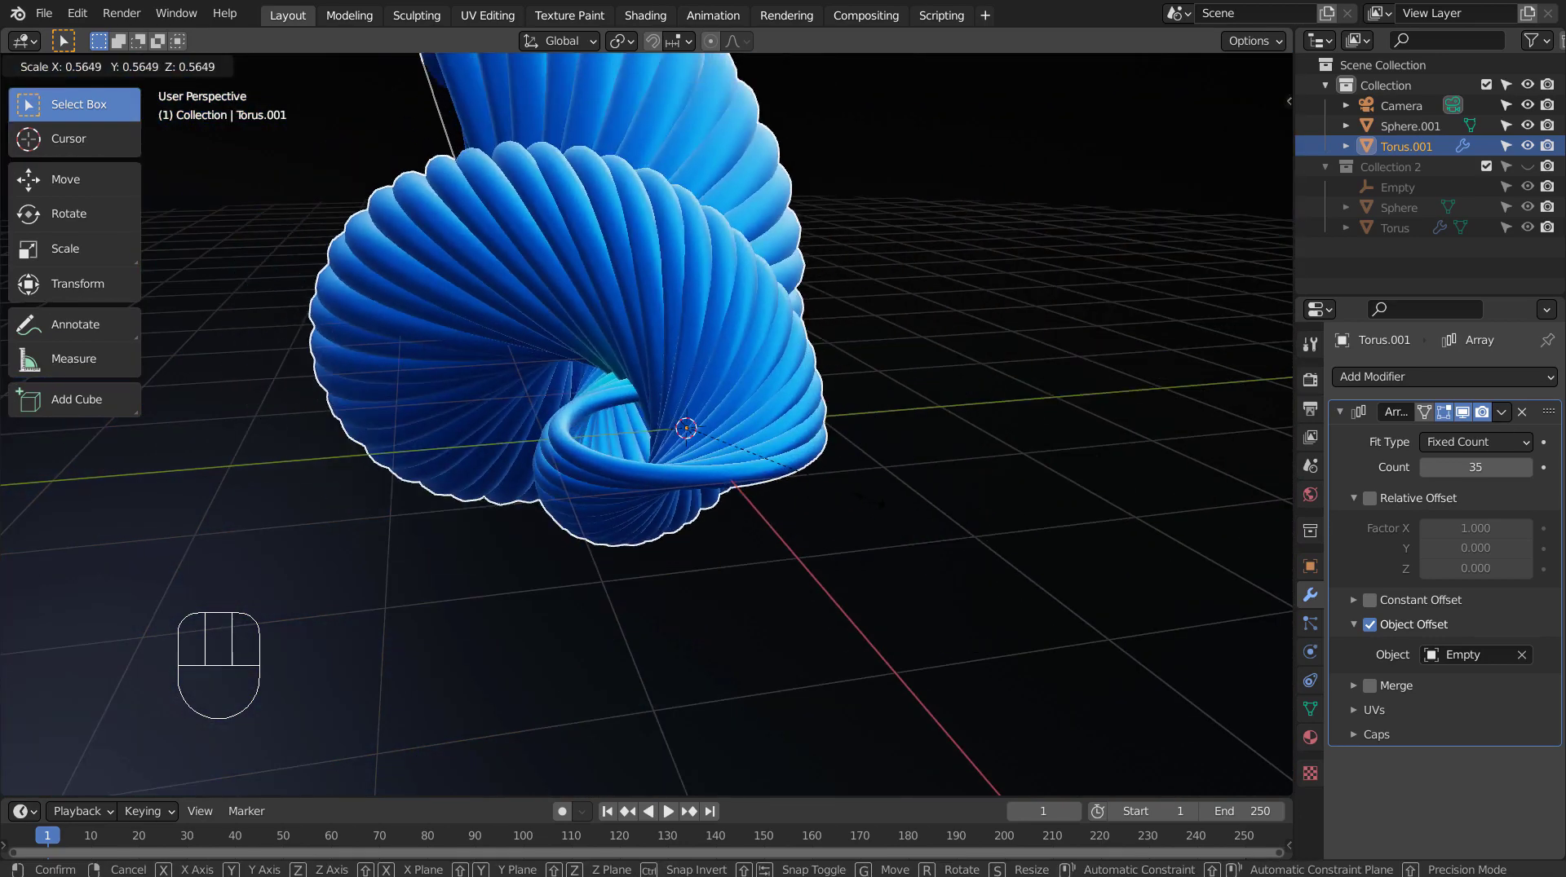
{"action": "left_click", "coordinate": [983, 544]}
{"action": "scroll", "coordinate": [981, 542], "scroll_direction": "down", "scroll_amount": 2}
{"action": "middle_click_drag", "start_coordinate": [978, 532], "coordinate": [1020, 538]}
{"action": "scroll", "coordinate": [840, 526], "scroll_direction": "down", "scroll_amount": 2}
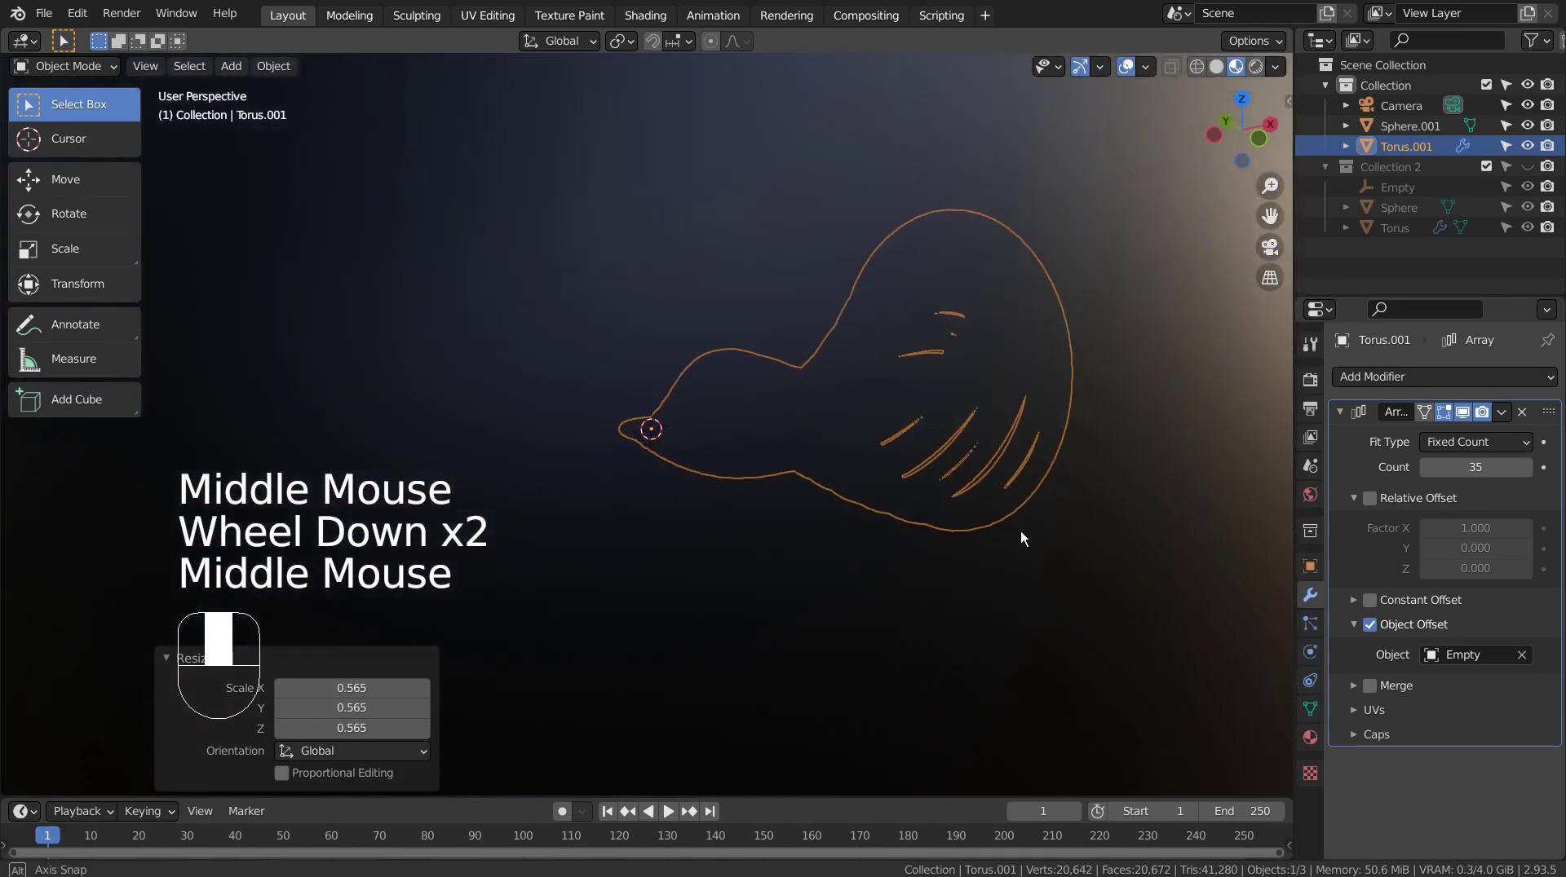
{"action": "scroll", "coordinate": [1031, 538], "scroll_direction": "down", "scroll_amount": 3}
Step: Scale up the dark backdrop sphere Sphere.001 so it encloses the scene
{"action": "left_click", "coordinate": [829, 537]}
{"action": "key", "text": "s"}
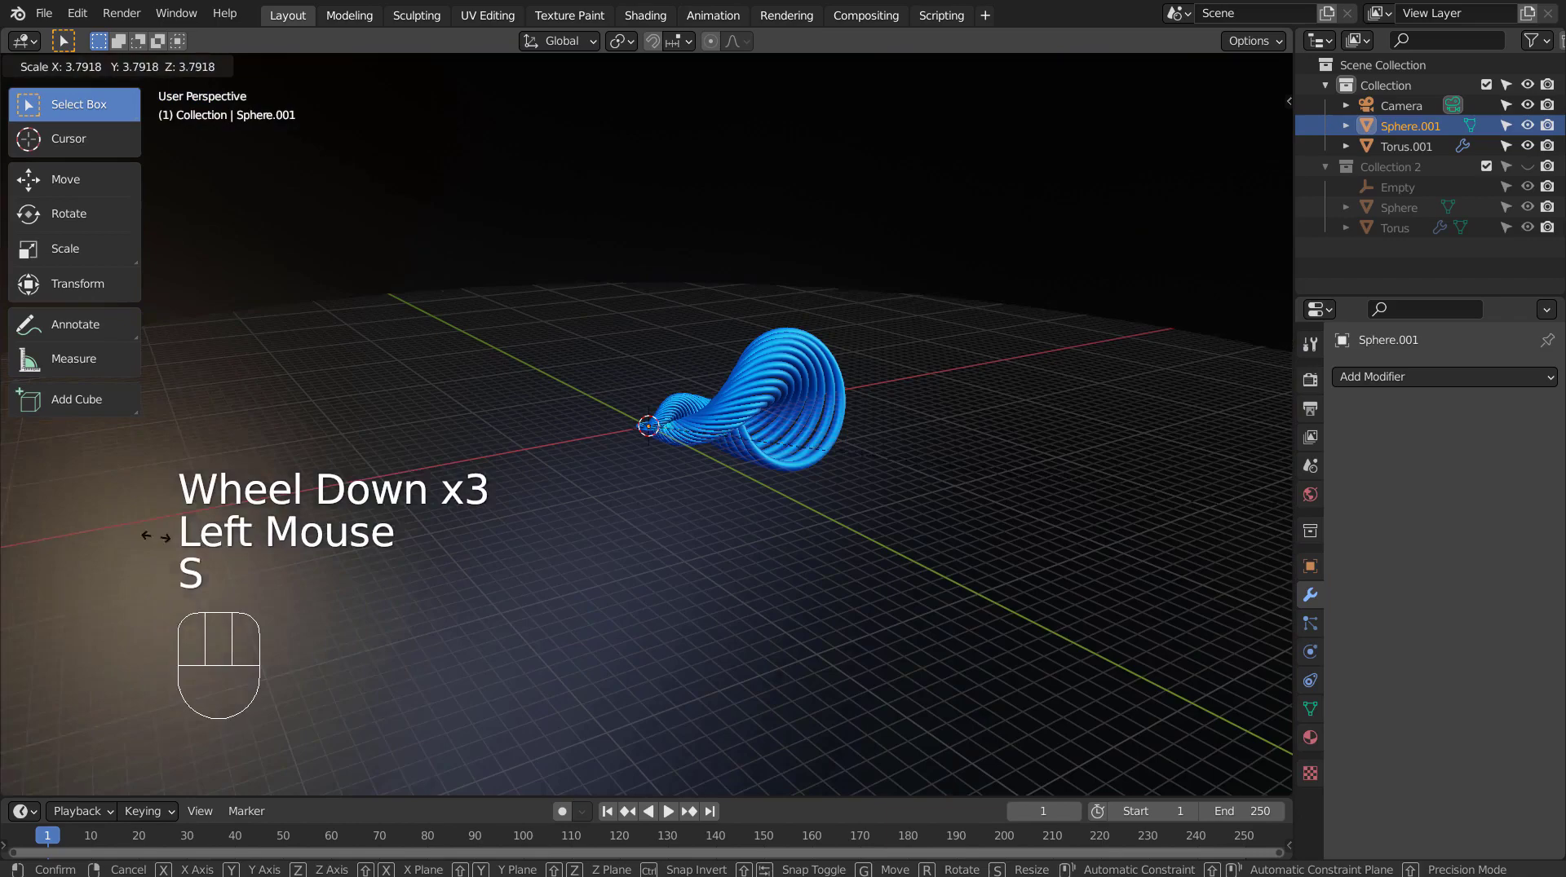
{"action": "left_click", "coordinate": [649, 530]}
{"action": "scroll", "coordinate": [933, 411], "scroll_direction": "up", "scroll_amount": 3}
{"action": "middle_click_drag", "start_coordinate": [932, 411], "coordinate": [1003, 473]}
{"action": "middle_click_drag", "start_coordinate": [1003, 473], "coordinate": [717, 523], "text": "shift"}
{"action": "scroll", "coordinate": [874, 551], "scroll_direction": "up", "scroll_amount": 2}
Step: Scale the twisted blue Torus.001 array up by 1.053
{"action": "left_click", "coordinate": [718, 523]}
{"action": "key", "text": "s"}
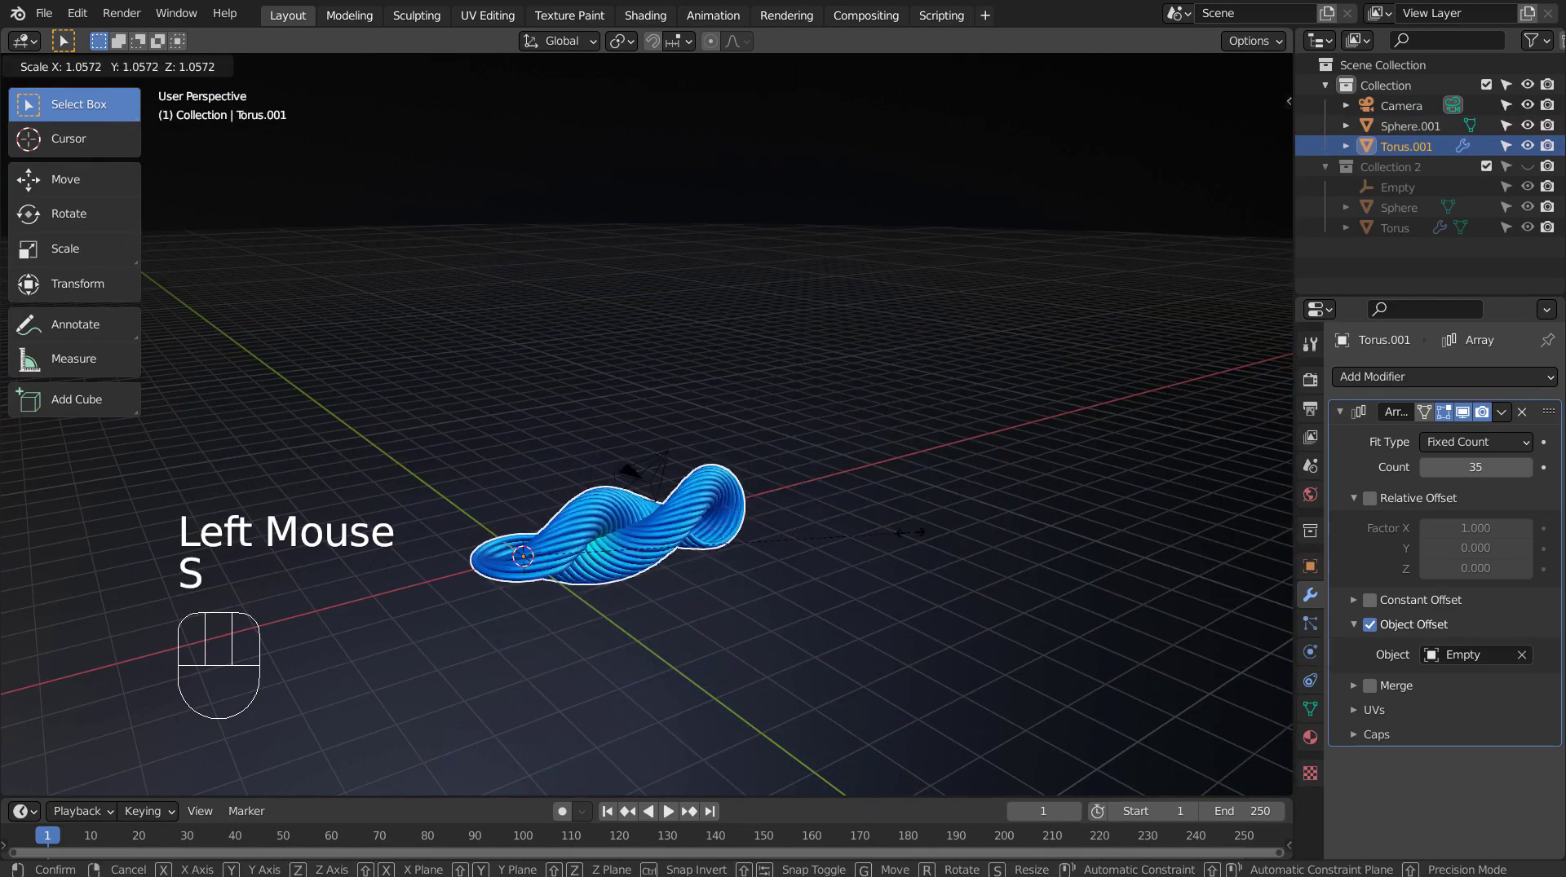
{"action": "left_click", "coordinate": [874, 536]}
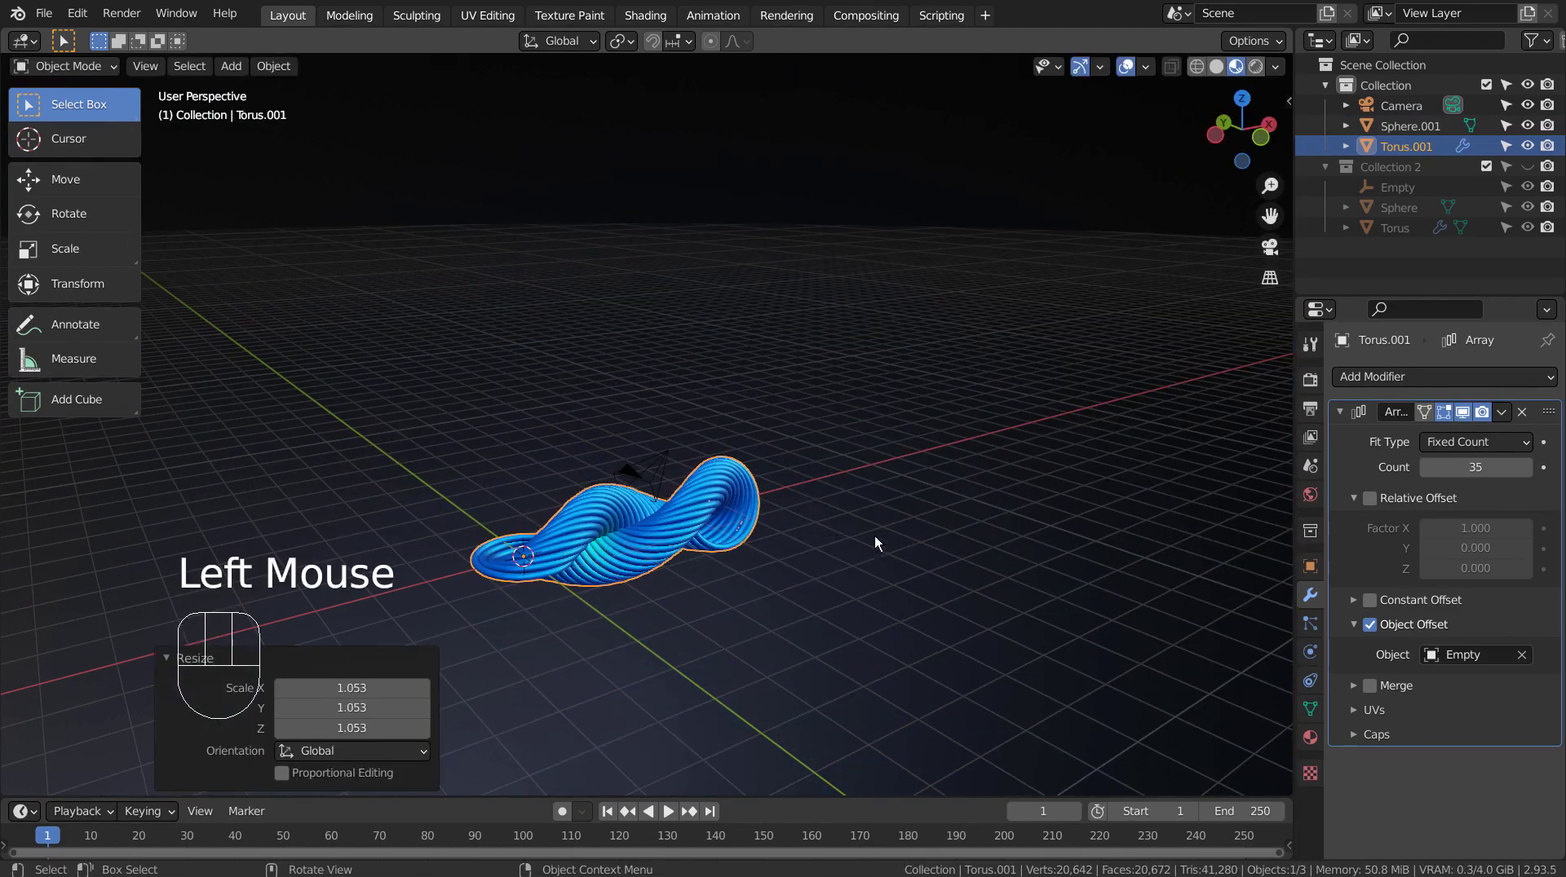
{"action": "middle_click_drag", "start_coordinate": [875, 536], "coordinate": [760, 550]}
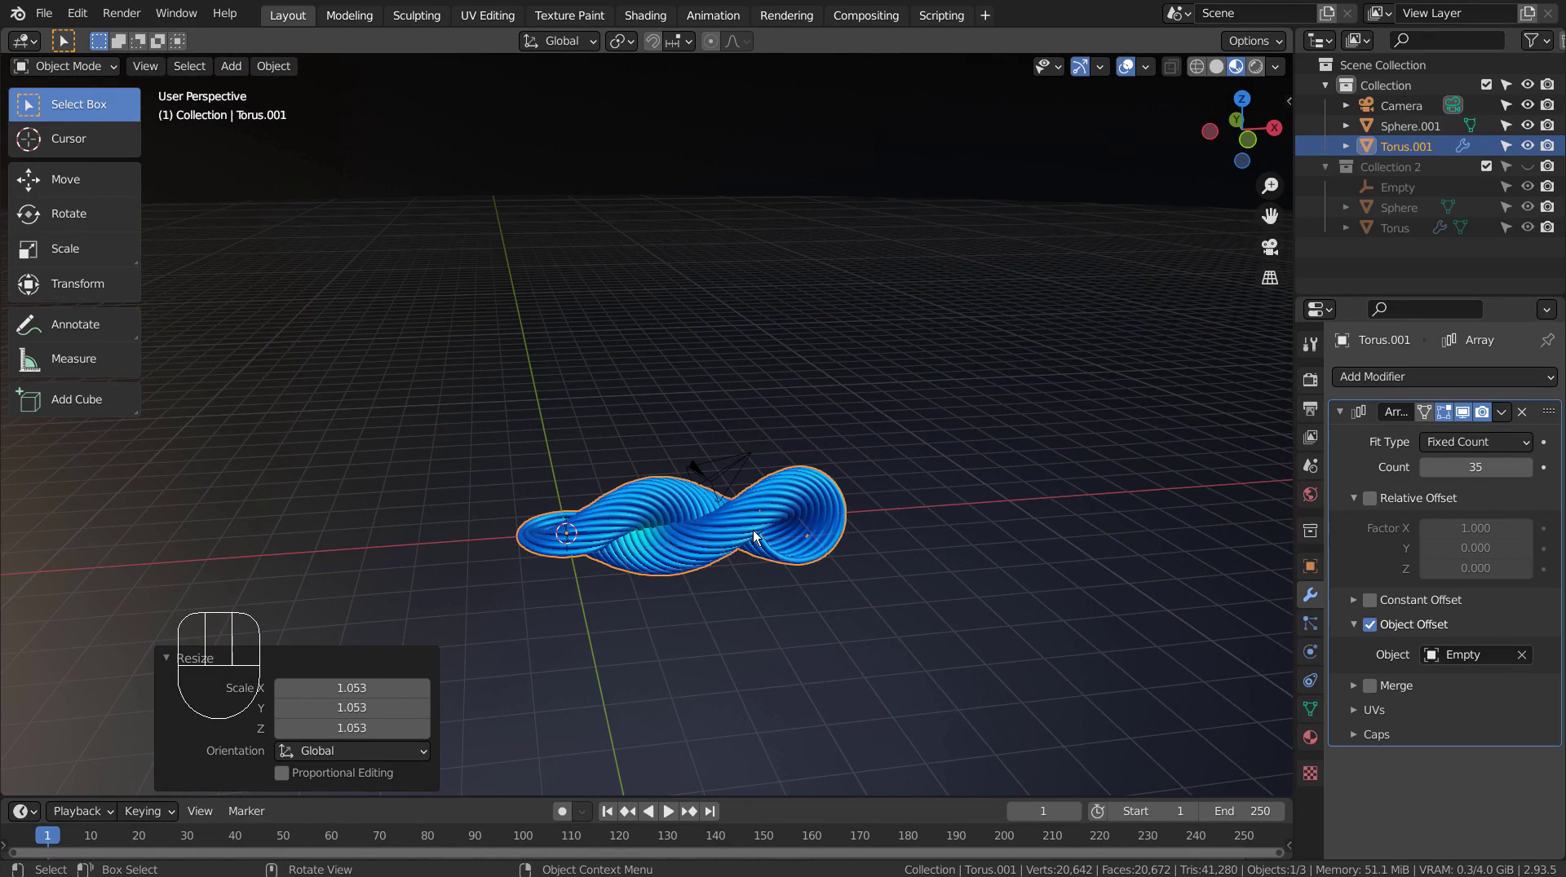
Step: Undo an accidental backdrop sphere deletion, then delete the twisted Torus.001 array
{"action": "left_click", "coordinate": [690, 527]}
{"action": "key", "text": "x"}
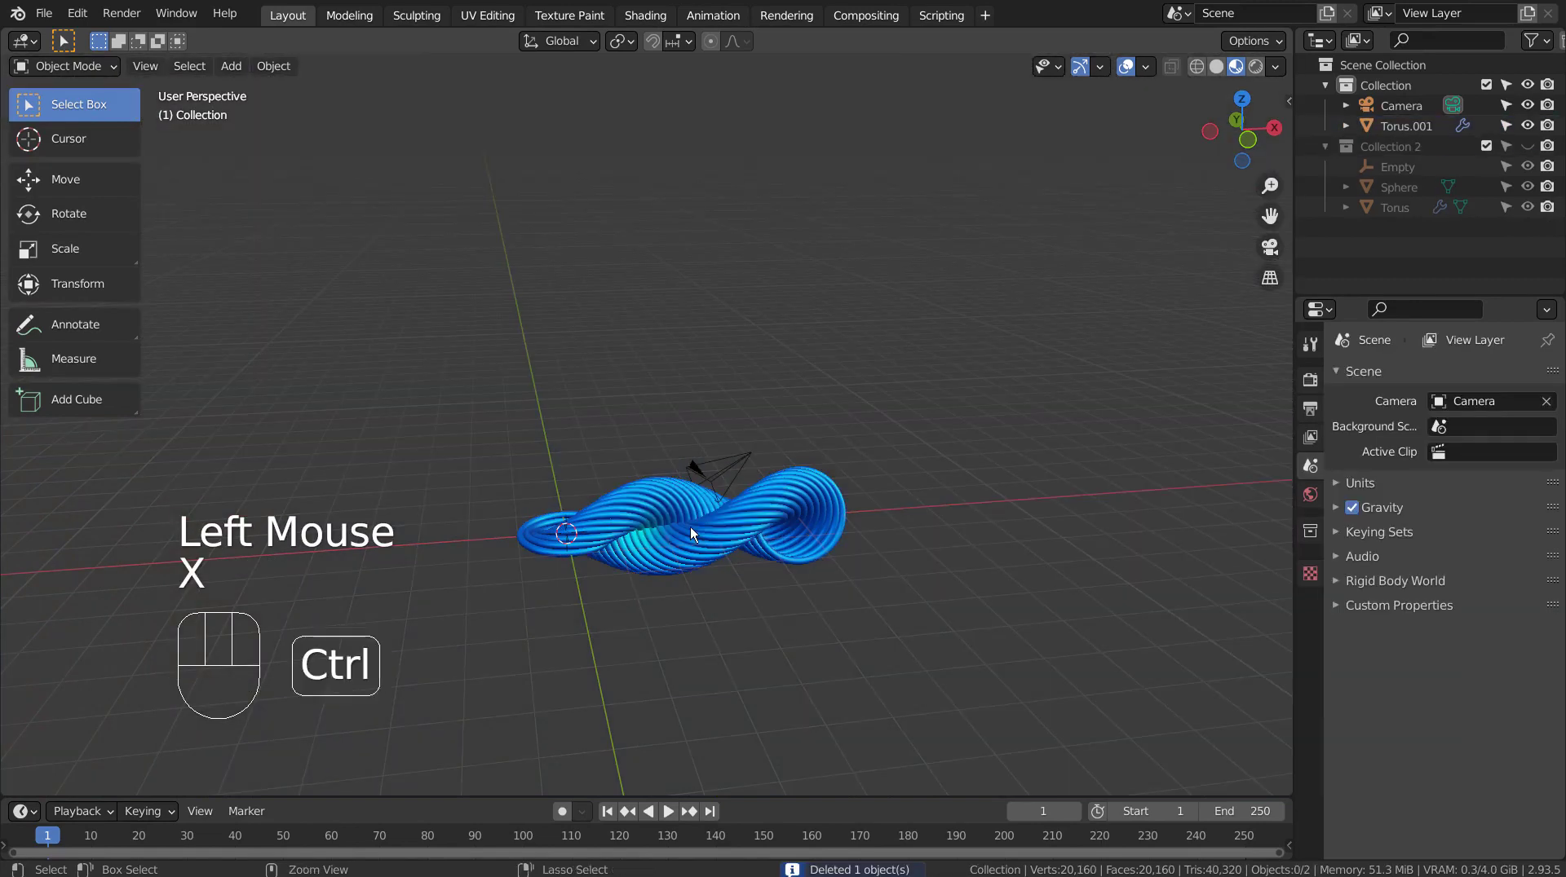
{"action": "key", "text": "ctrl+z"}
{"action": "left_click", "coordinate": [741, 538]}
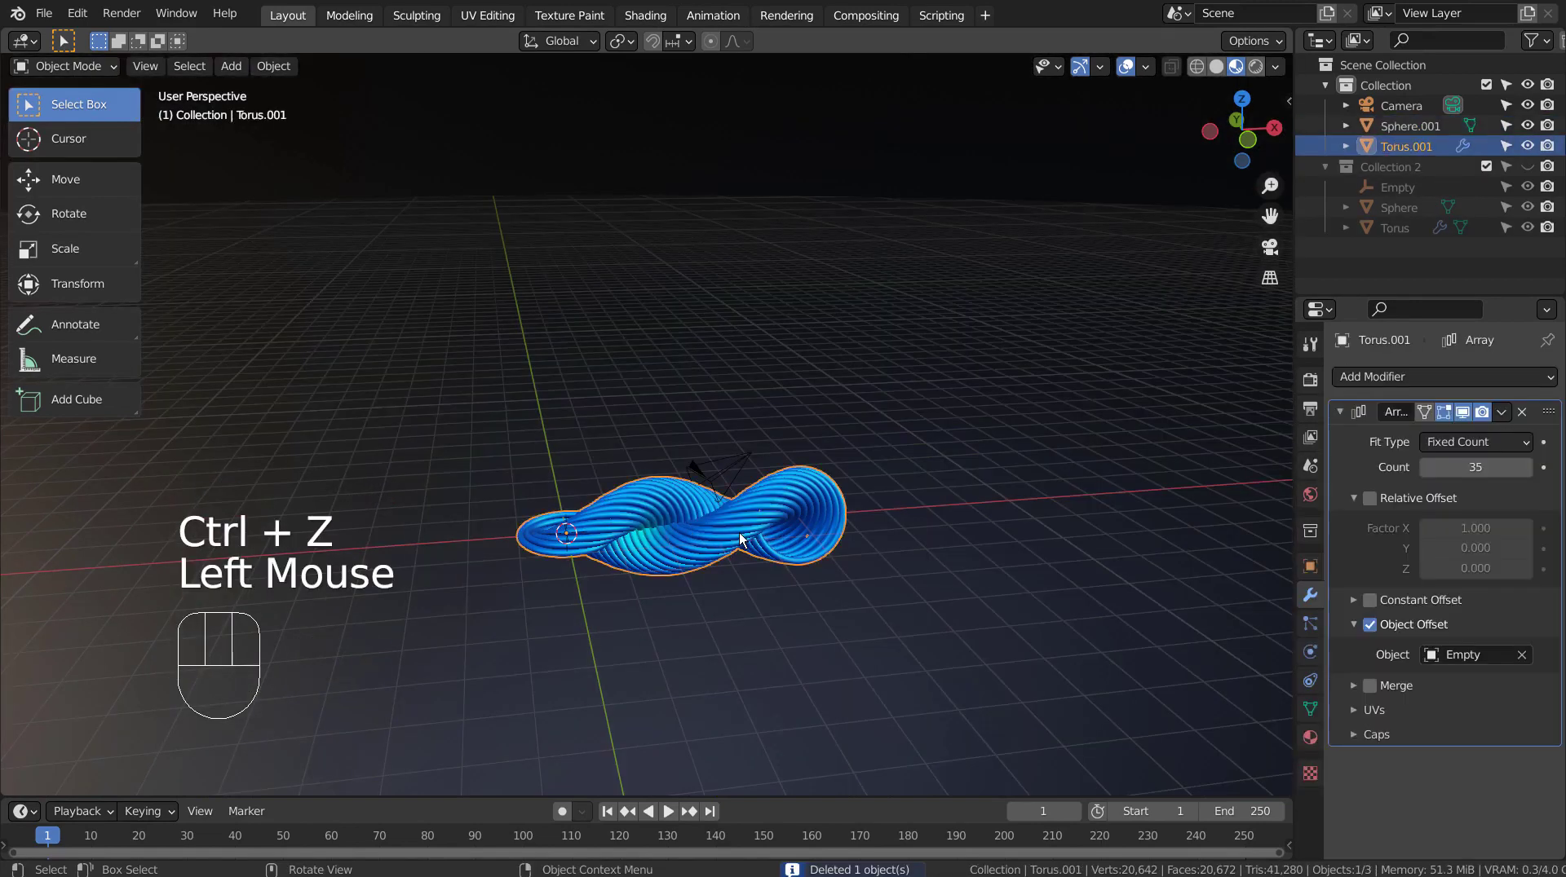
{"action": "key", "text": "s"}
{"action": "left_click", "coordinate": [740, 538]}
{"action": "key", "text": "x"}
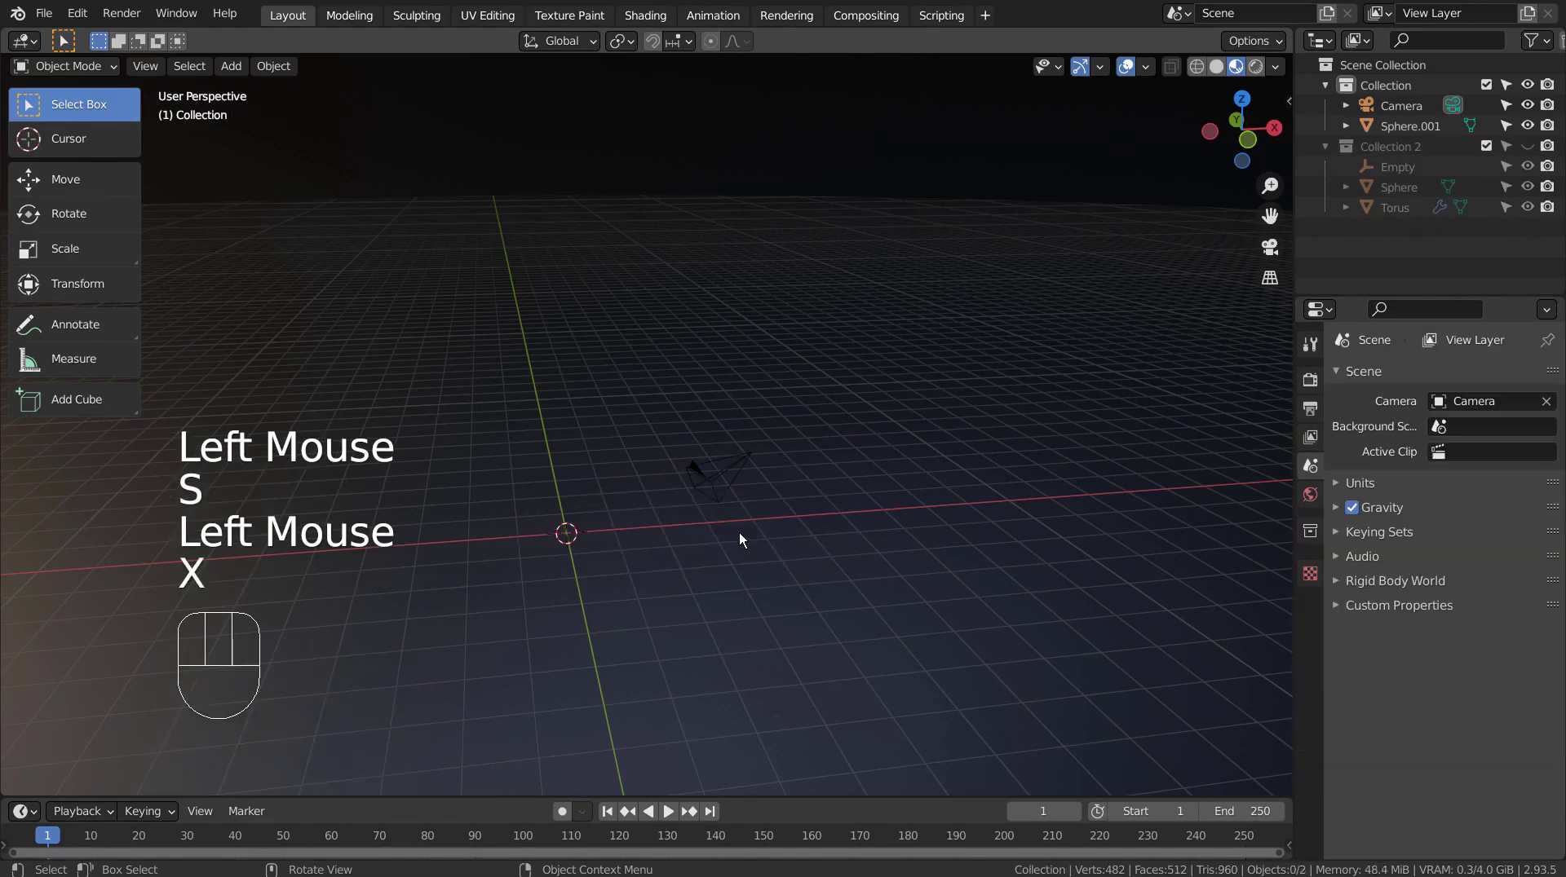
Step: Add a new torus mesh with a 0.014 m minor radius
{"action": "key", "text": "shift+a"}
{"action": "mouse_move", "coordinate": [664, 452]}
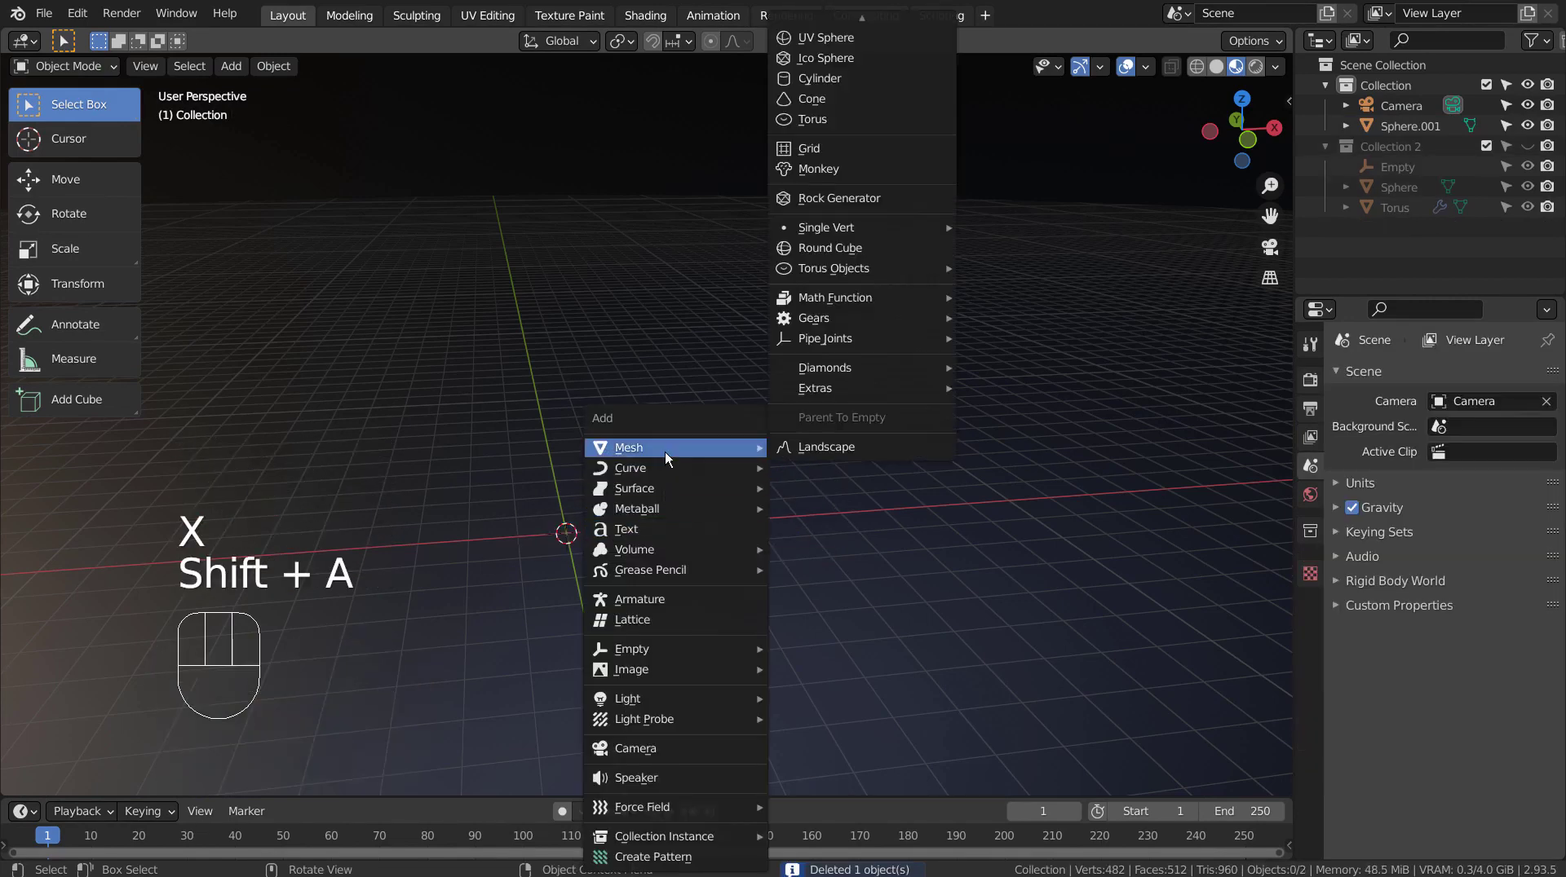
{"action": "left_click", "coordinate": [852, 120]}
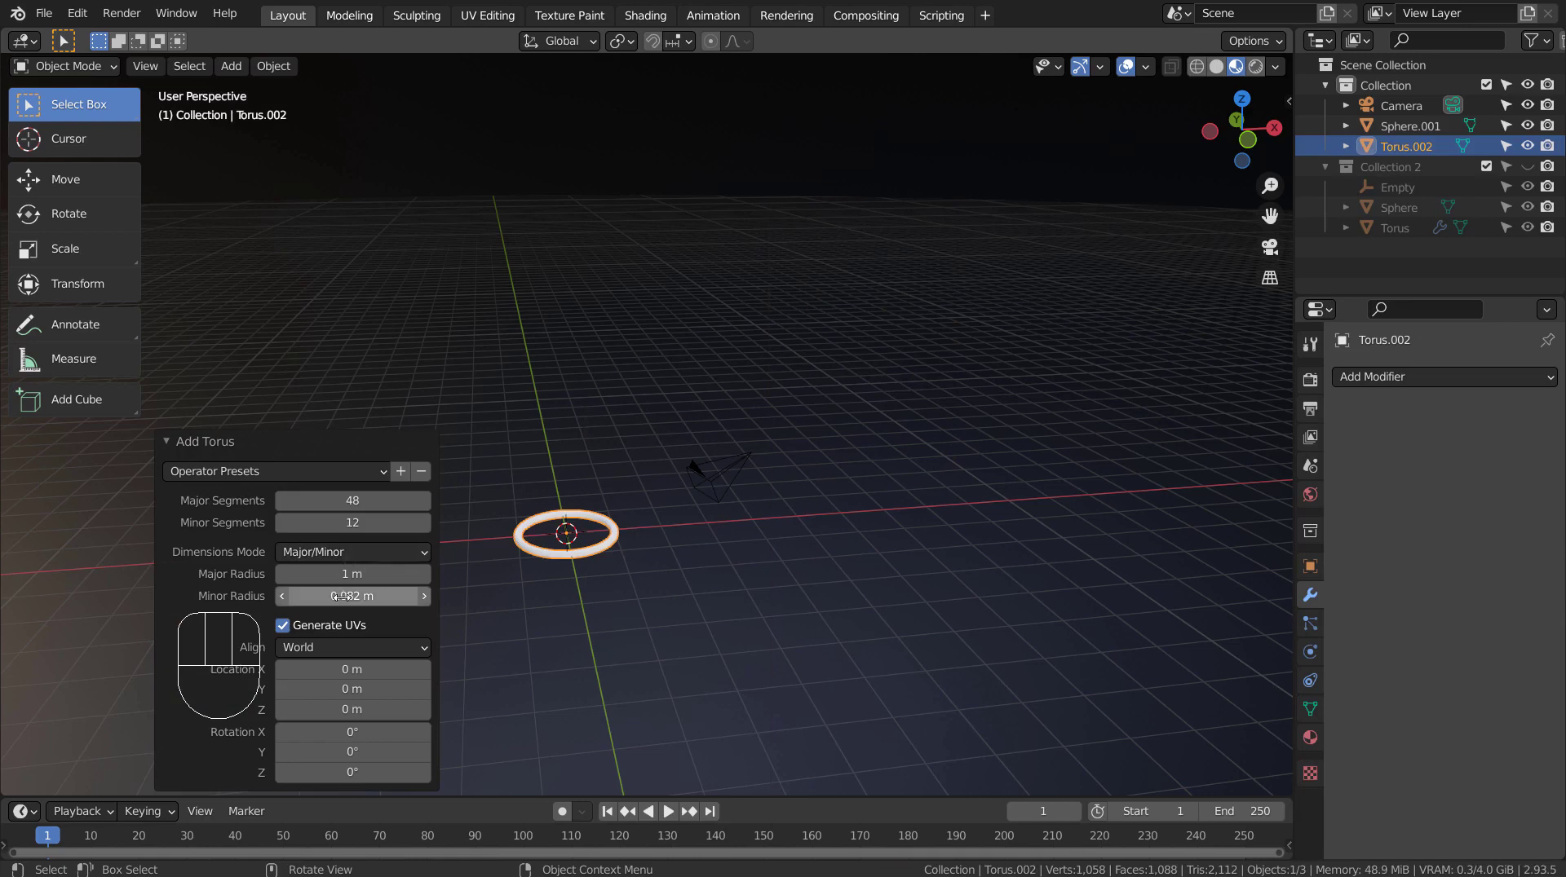
{"action": "left_click_drag", "start_coordinate": [342, 596], "coordinate": [295, 596], "text": "shift"}
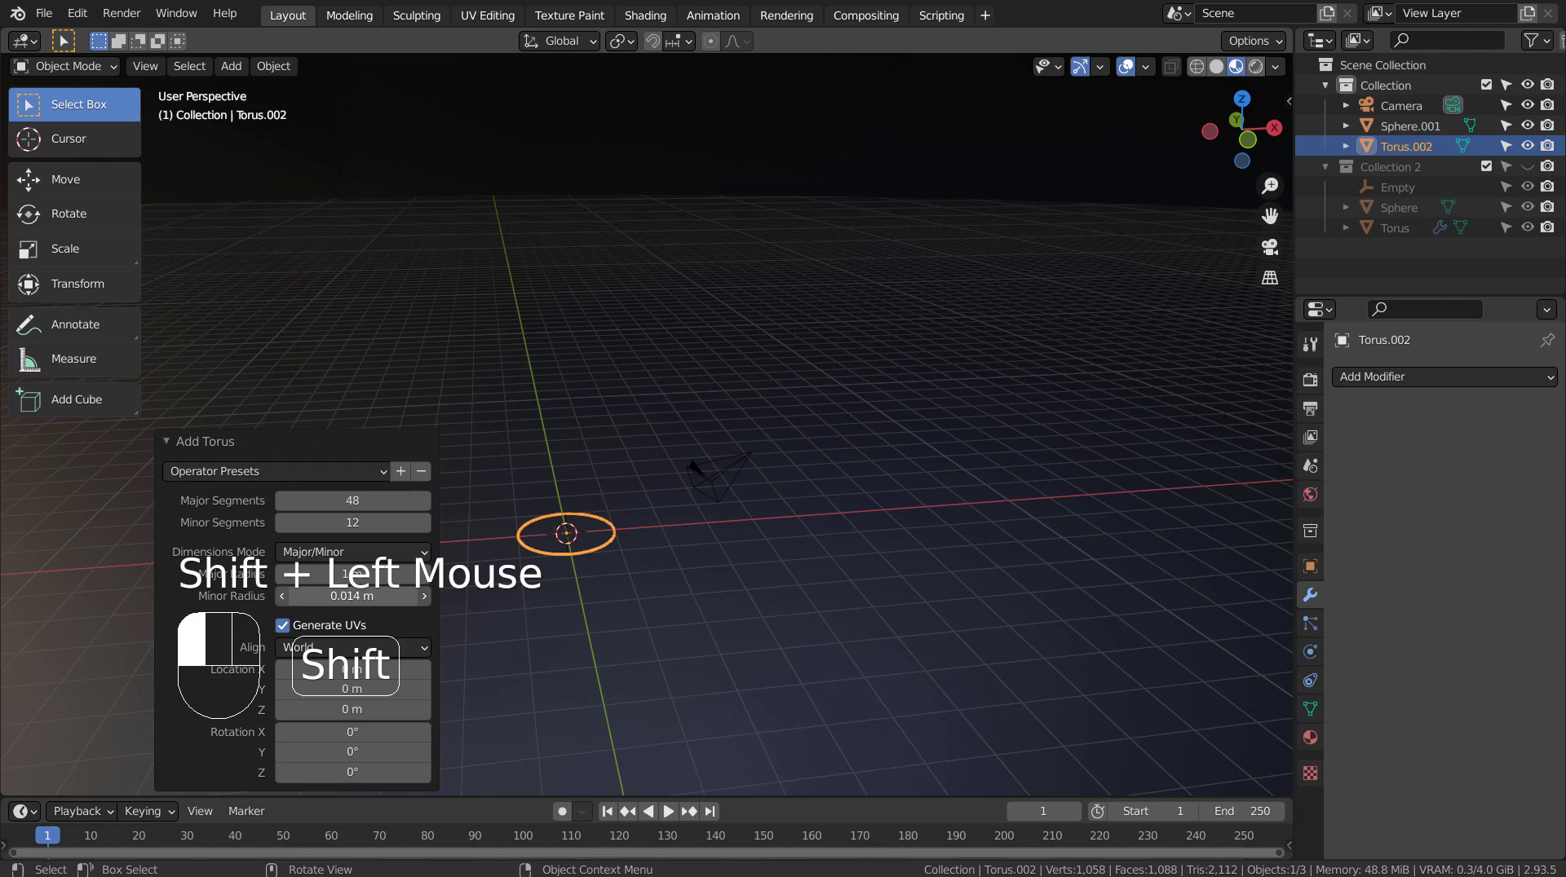
{"action": "scroll", "coordinate": [707, 564], "scroll_direction": "up", "scroll_amount": 2}
{"action": "middle_click_drag", "start_coordinate": [707, 565], "coordinate": [976, 419], "text": "shift"}
{"action": "scroll", "coordinate": [888, 530], "scroll_direction": "up", "scroll_amount": 2}
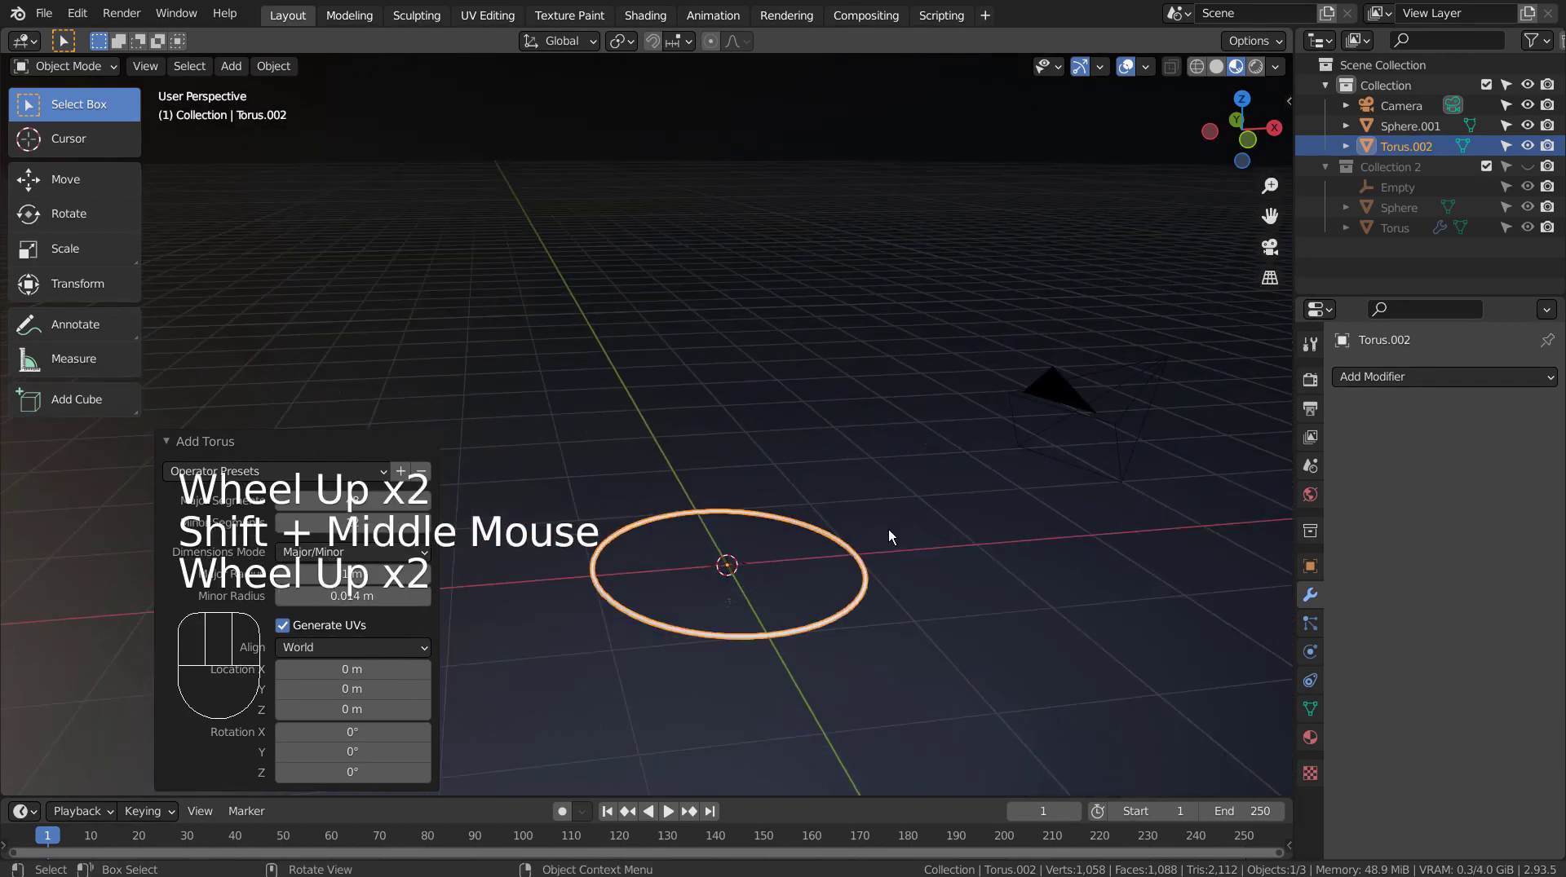
{"action": "middle_click_drag", "start_coordinate": [888, 530], "coordinate": [909, 605]}
{"action": "scroll", "coordinate": [861, 534], "scroll_direction": "up", "scroll_amount": 2}
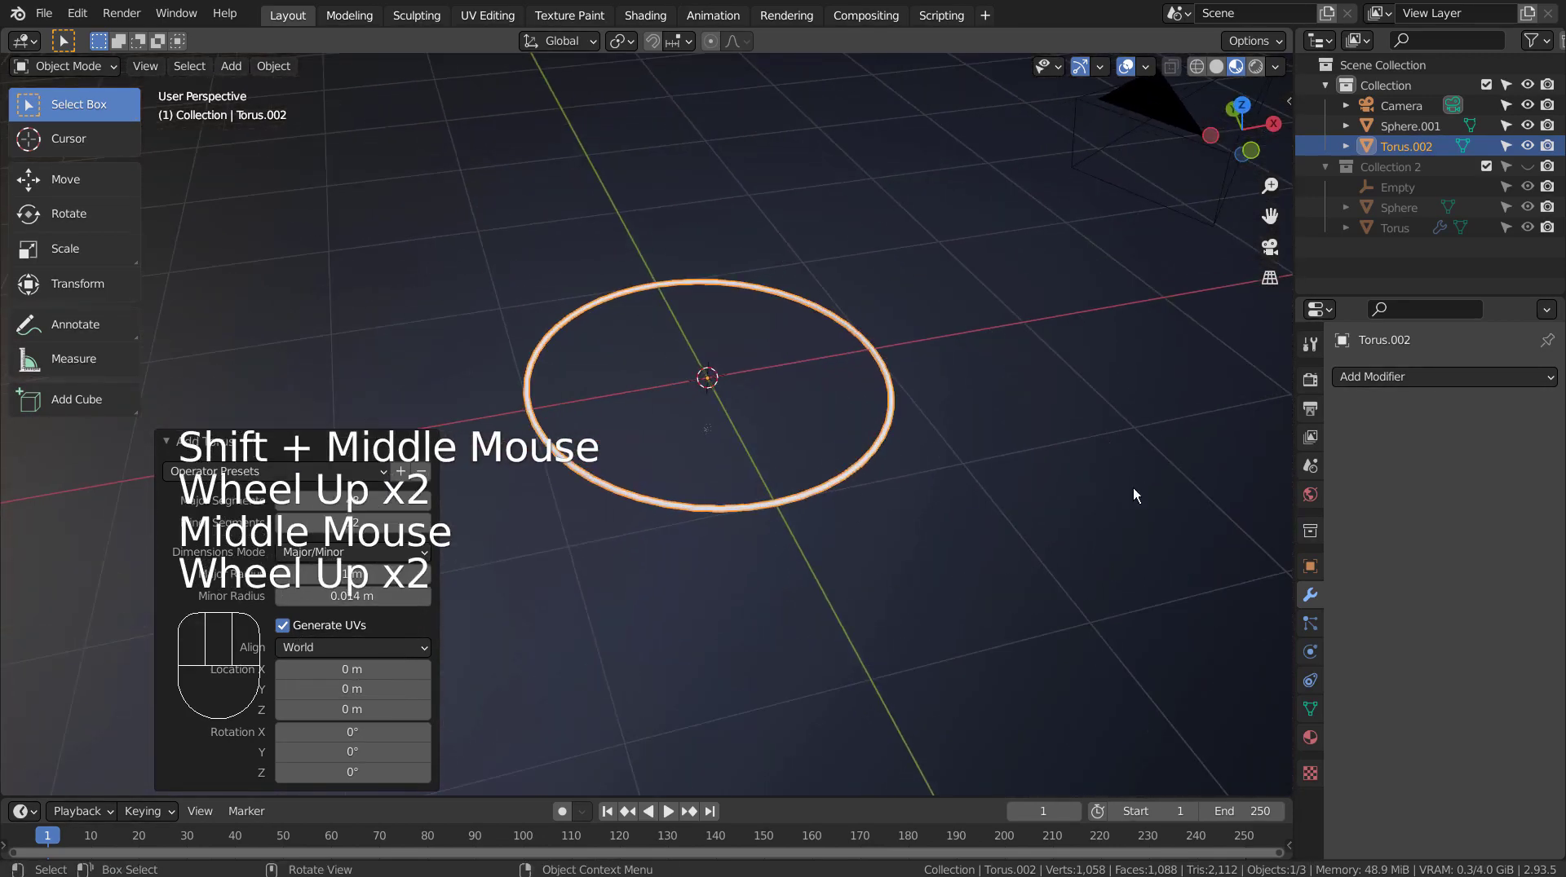
Step: Assign the existing blue Material.001 to the new torus ring
{"action": "left_click", "coordinate": [883, 442]}
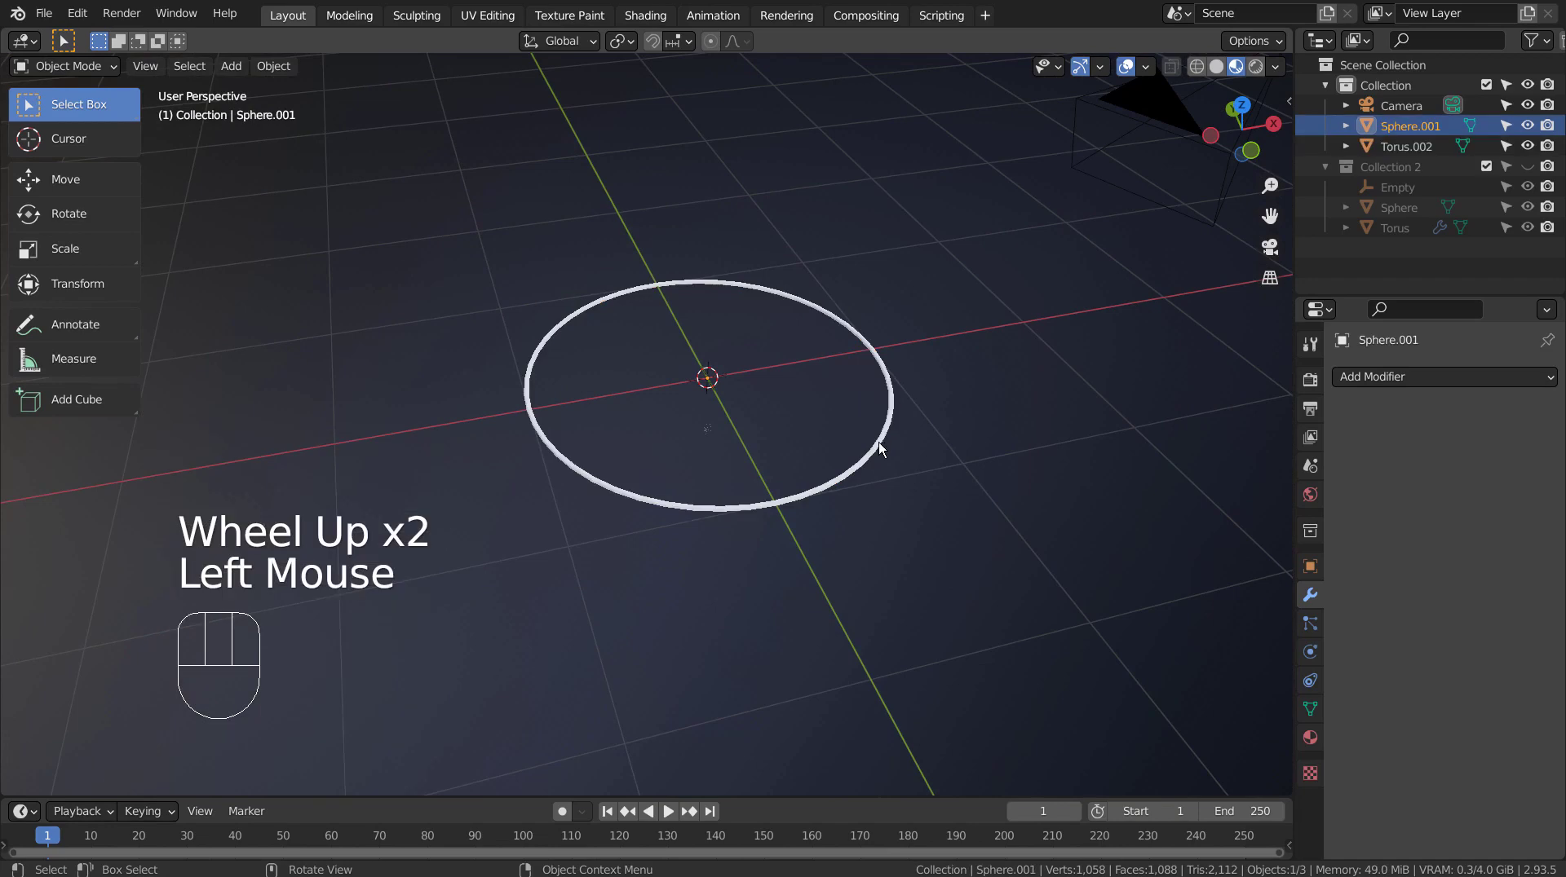
{"action": "left_click", "coordinate": [879, 442]}
{"action": "left_click", "coordinate": [1311, 738]}
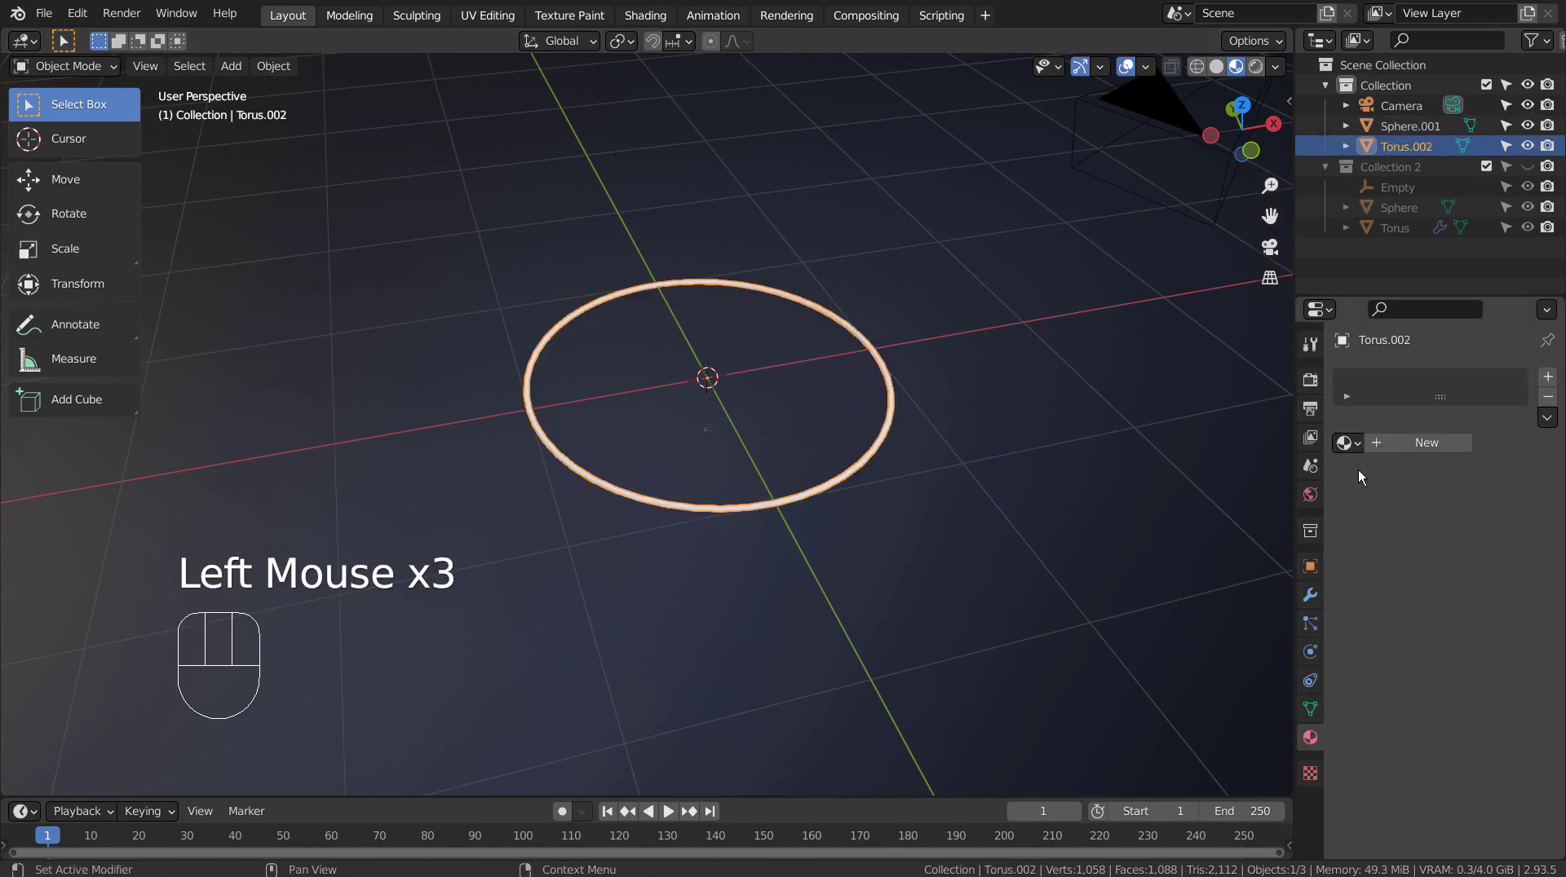
{"action": "left_click", "coordinate": [1349, 447]}
{"action": "left_click", "coordinate": [1158, 493]}
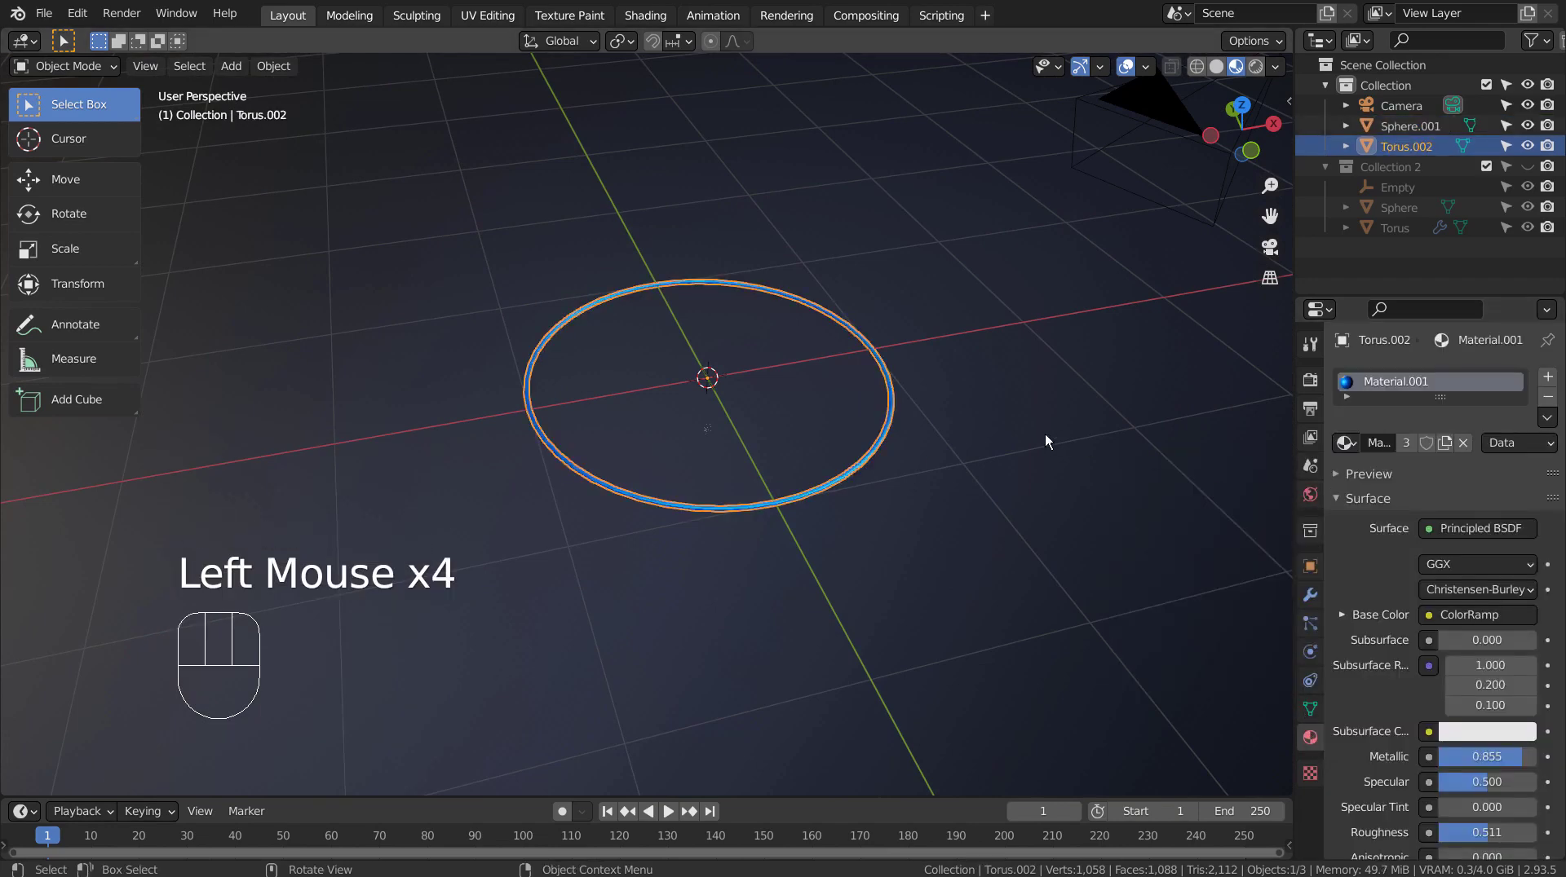
Step: Make the torus ring active and show its Modifier Properties
{"action": "left_click", "coordinate": [956, 447]}
{"action": "left_click", "coordinate": [886, 451]}
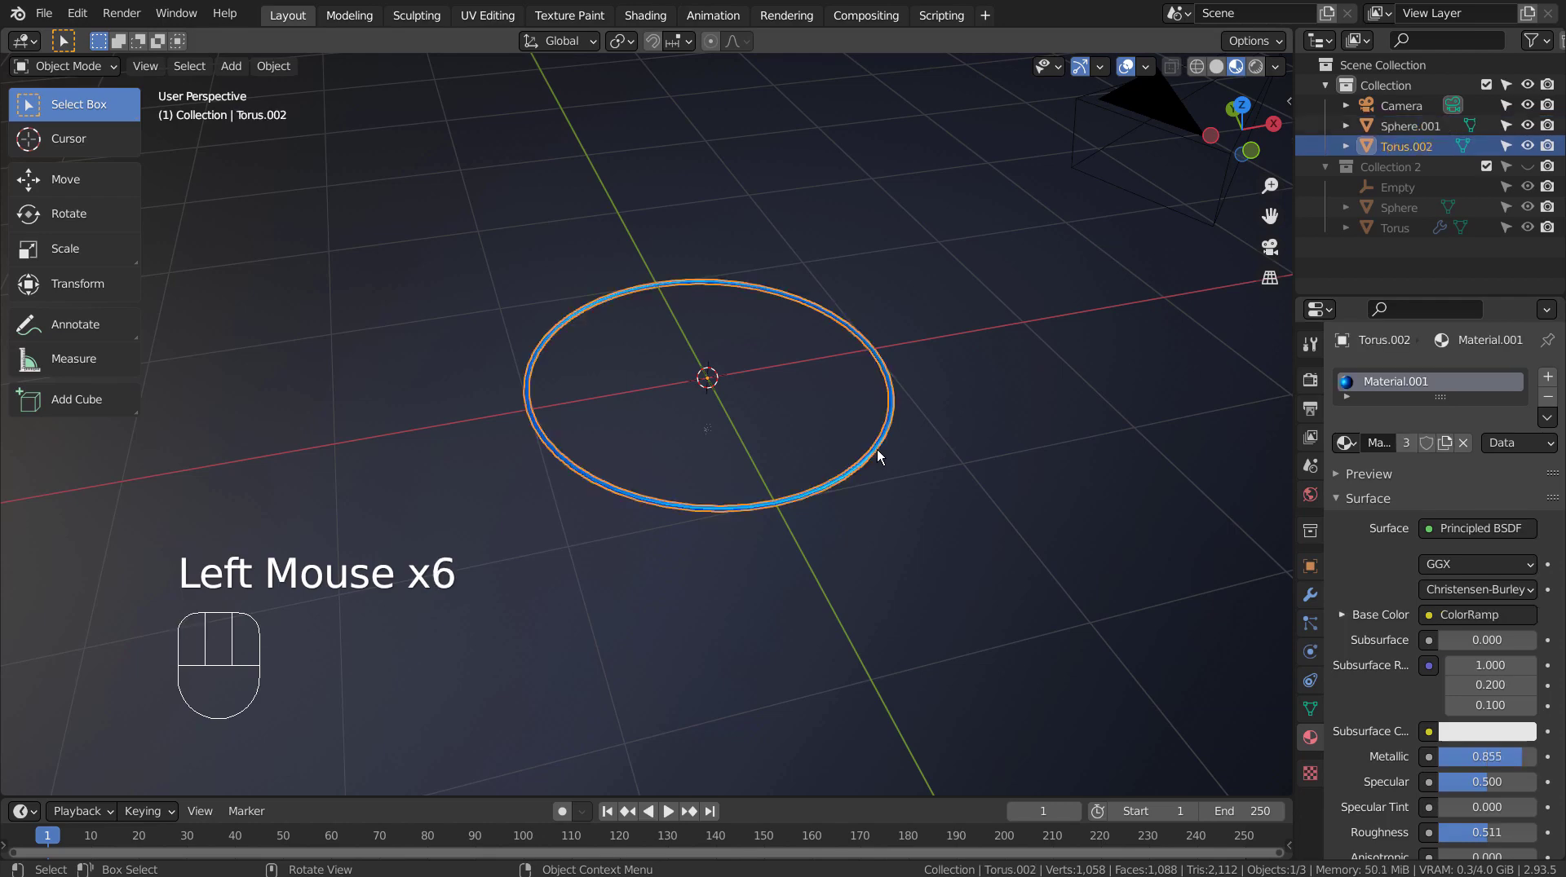
{"action": "left_click", "coordinate": [1307, 599]}
Step: Add an Array modifier to Torus.002 with Relative Offset off and Object Offset on
{"action": "left_click", "coordinate": [1457, 375]}
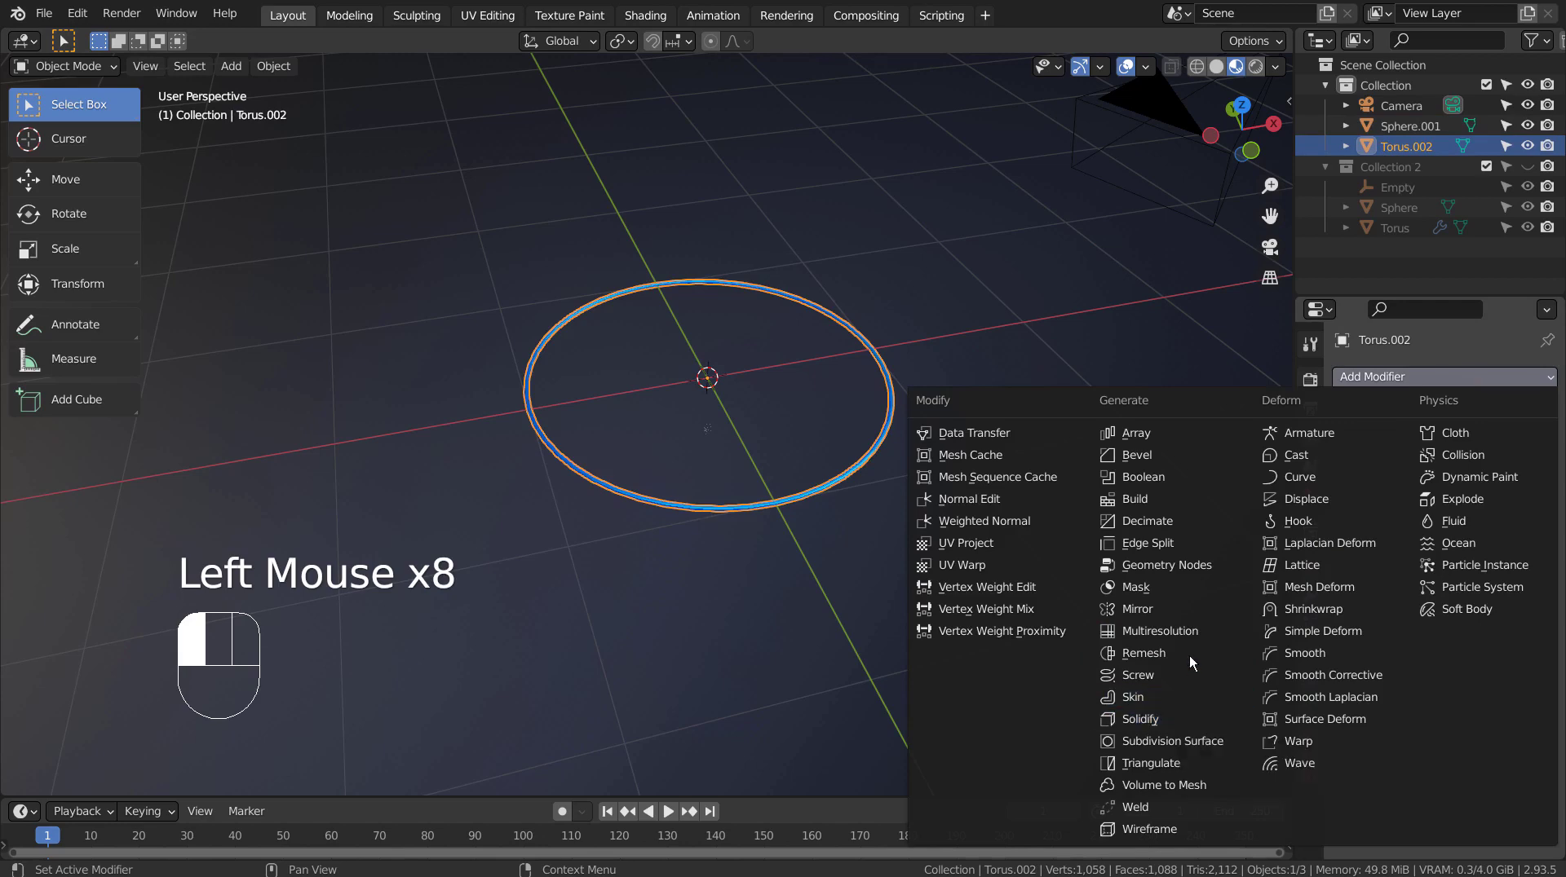
{"action": "left_click", "coordinate": [1158, 432]}
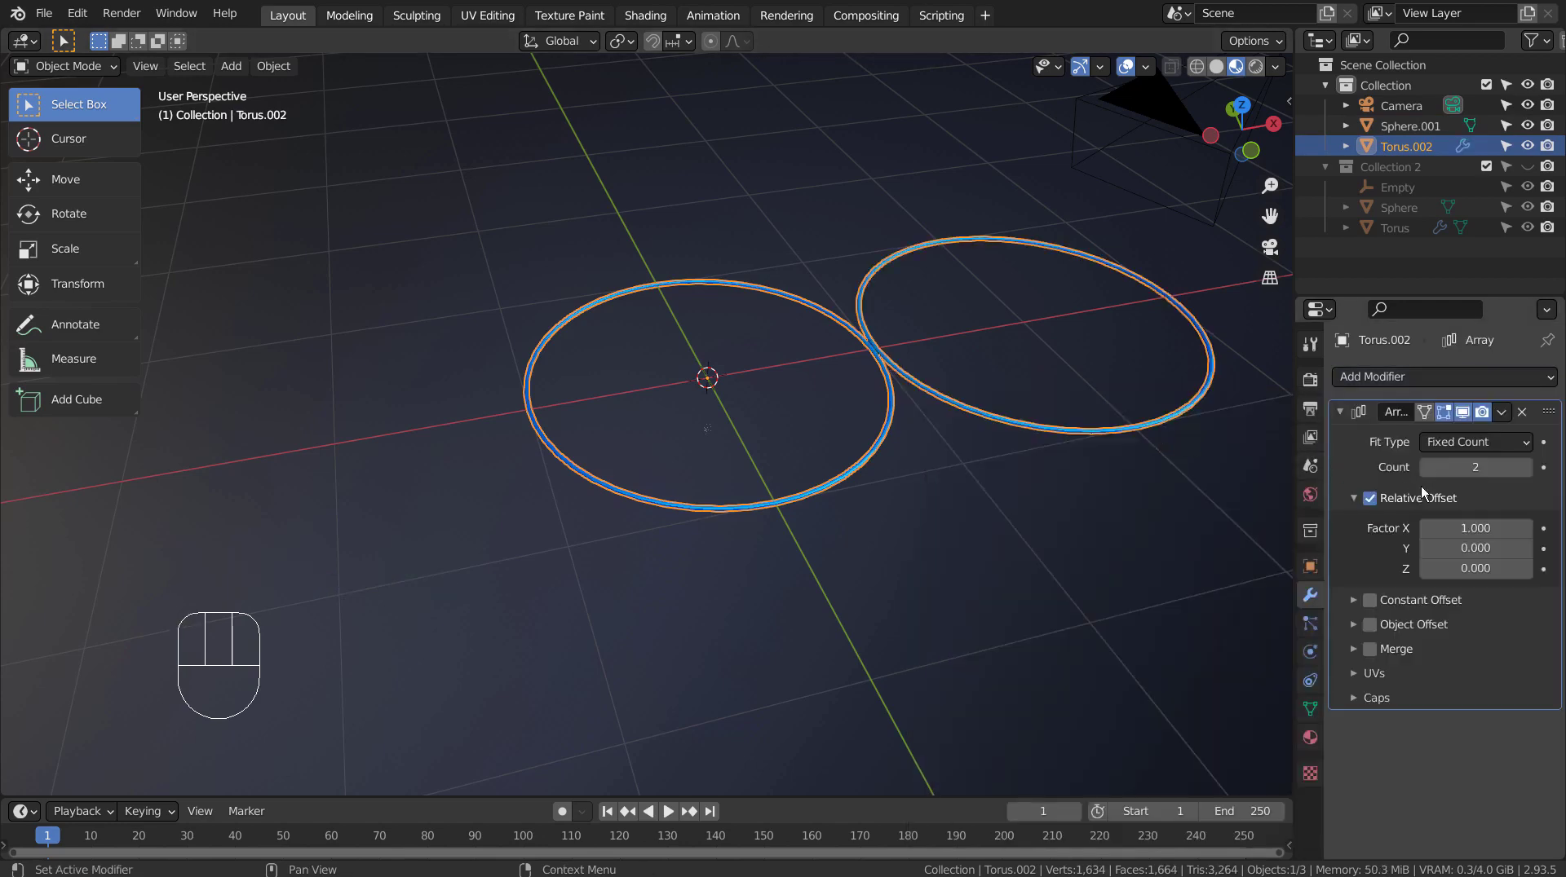
{"action": "left_click", "coordinate": [1370, 498]}
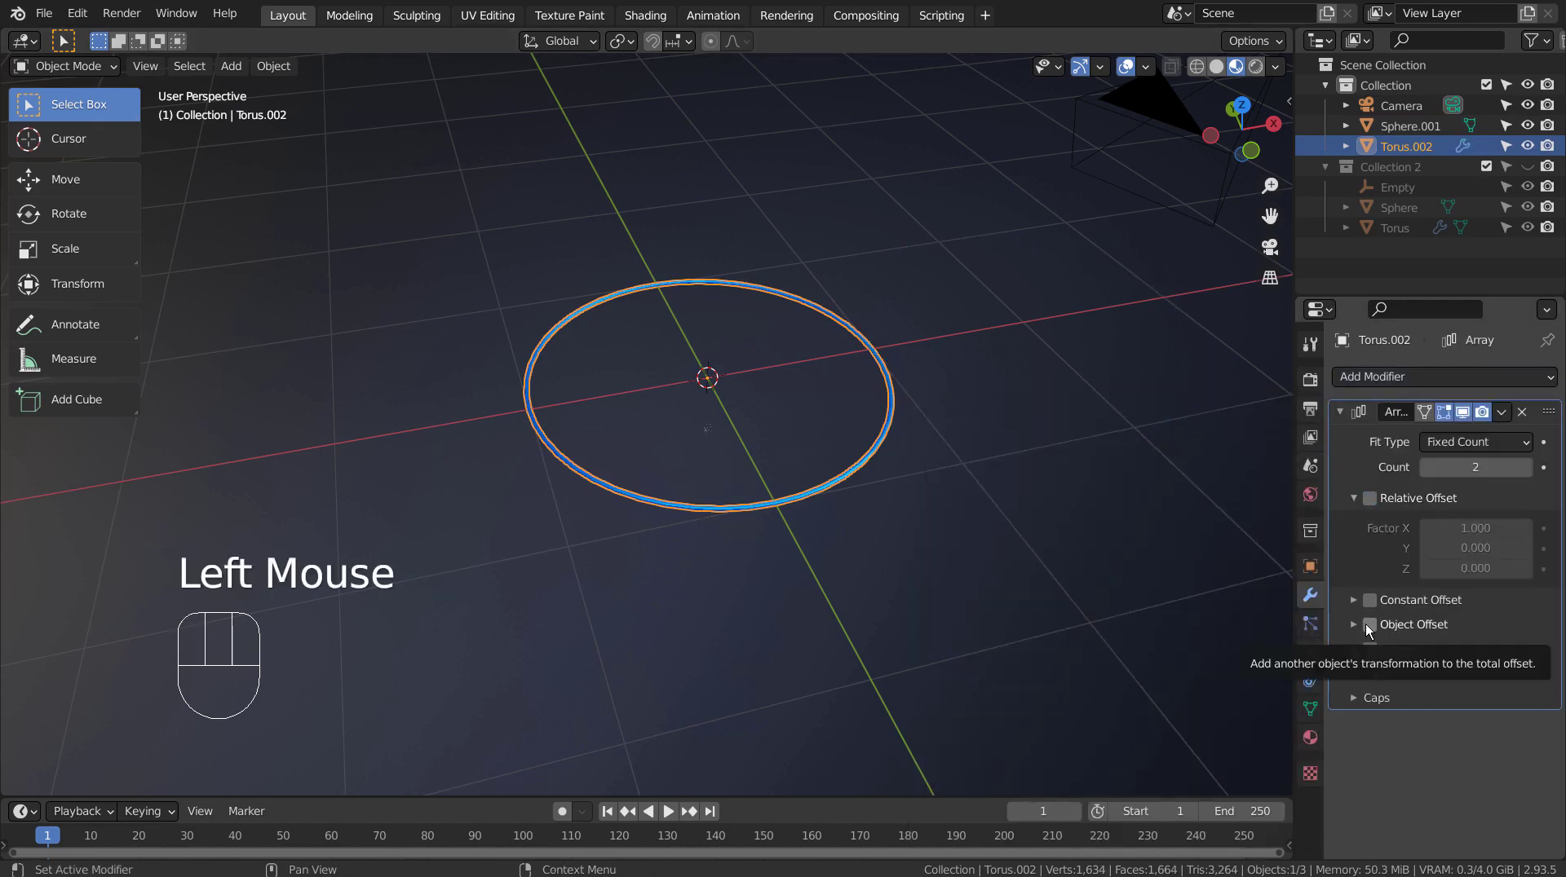
{"action": "left_click", "coordinate": [1367, 625]}
{"action": "left_click", "coordinate": [1353, 625]}
{"action": "left_click", "coordinate": [1441, 657]}
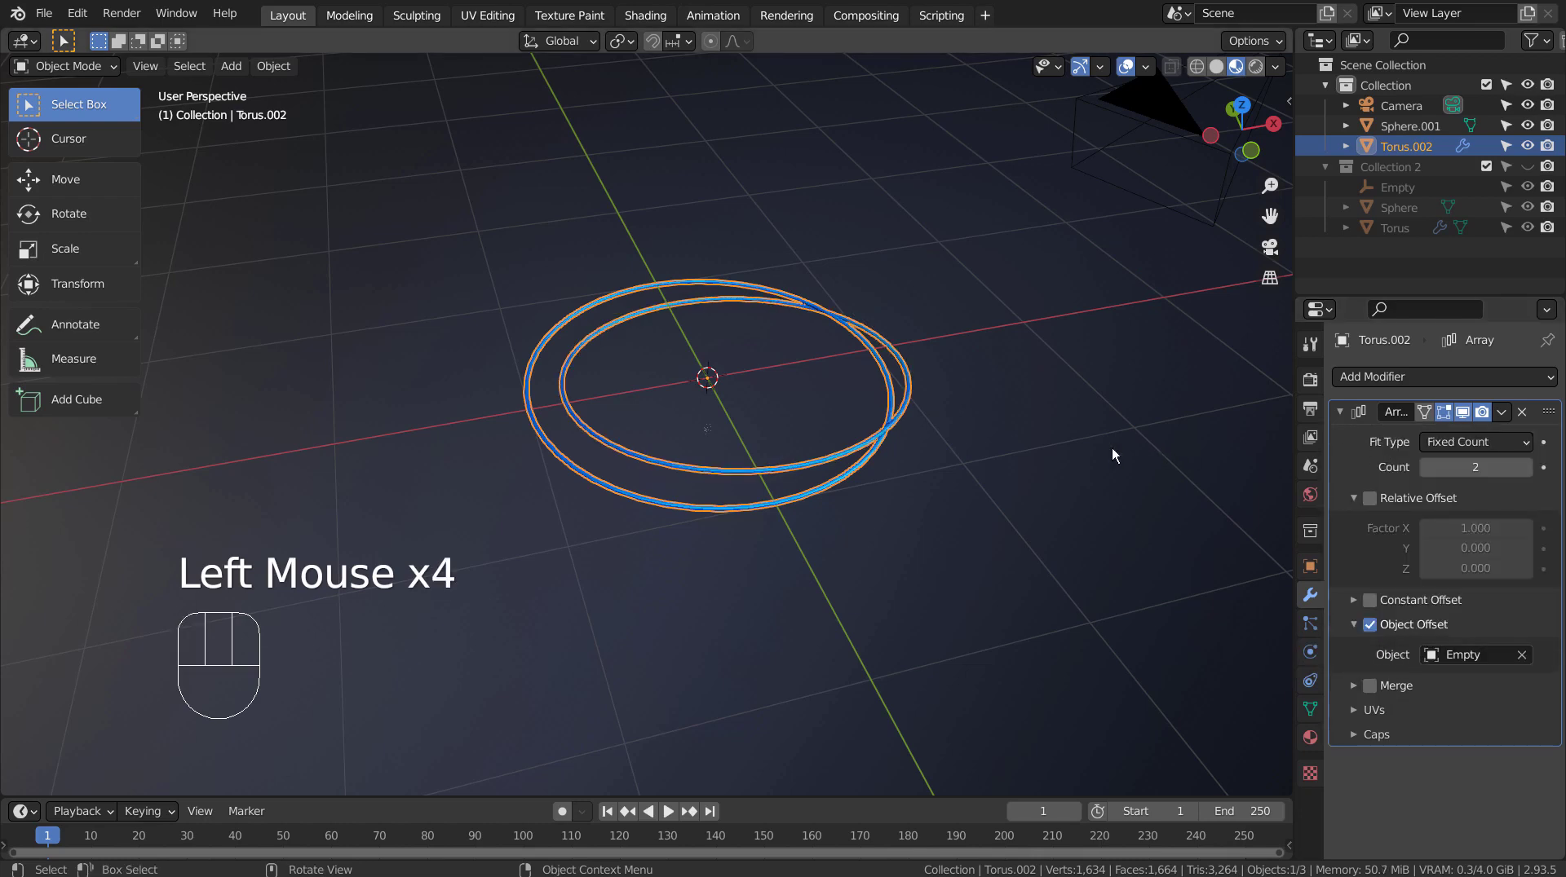
Step: Cycle-select Torus.002, try a scale and undo it
{"action": "left_click", "coordinate": [863, 483]}
{"action": "left_click", "coordinate": [869, 482]}
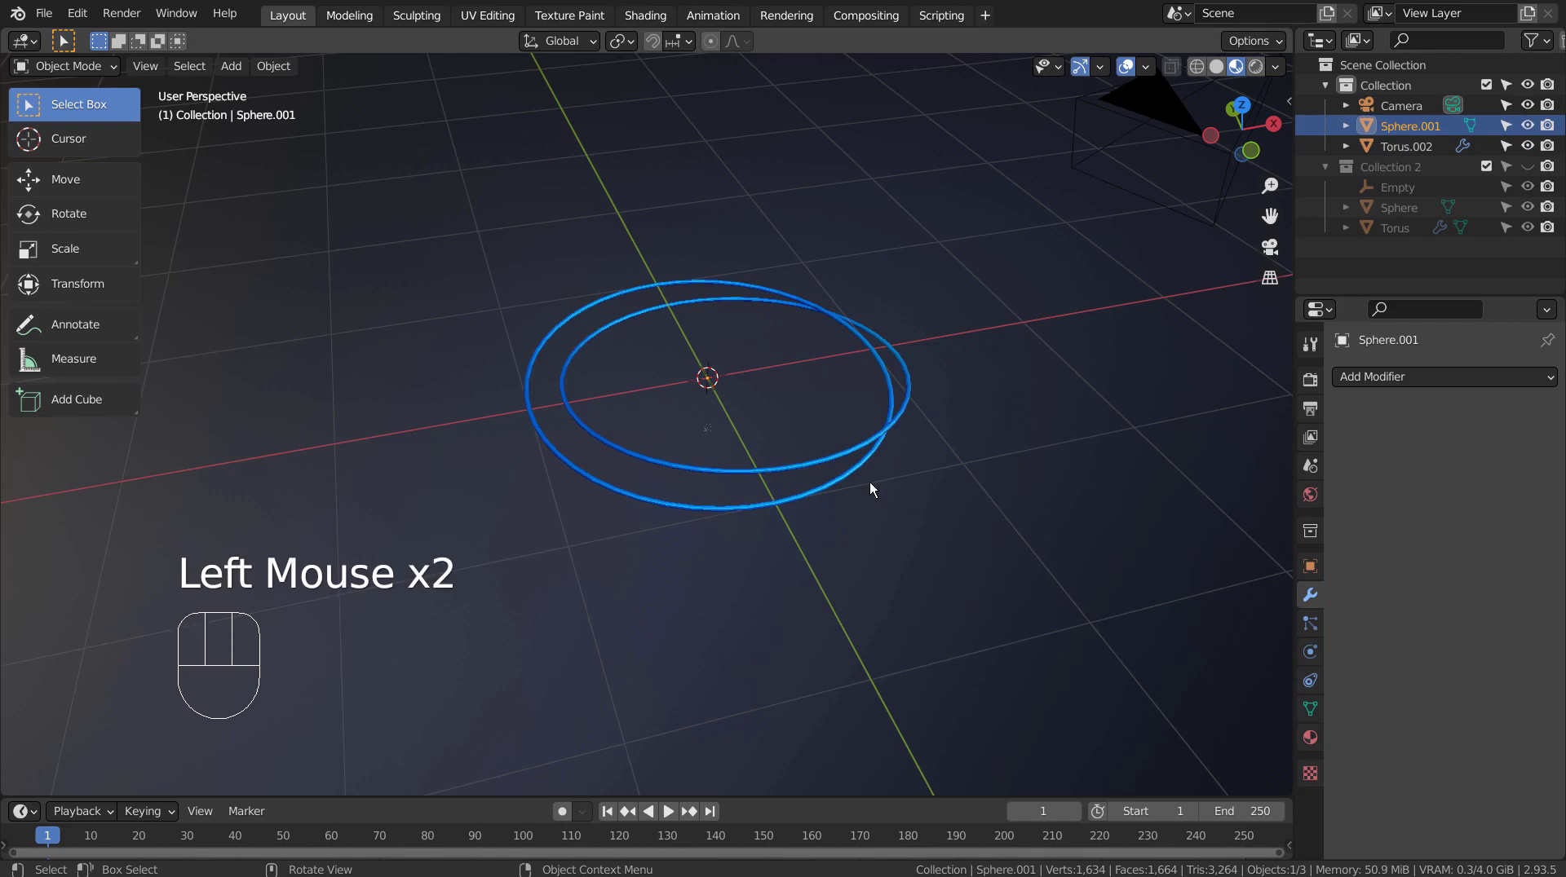
{"action": "left_click", "coordinate": [869, 482]}
{"action": "key", "text": "s"}
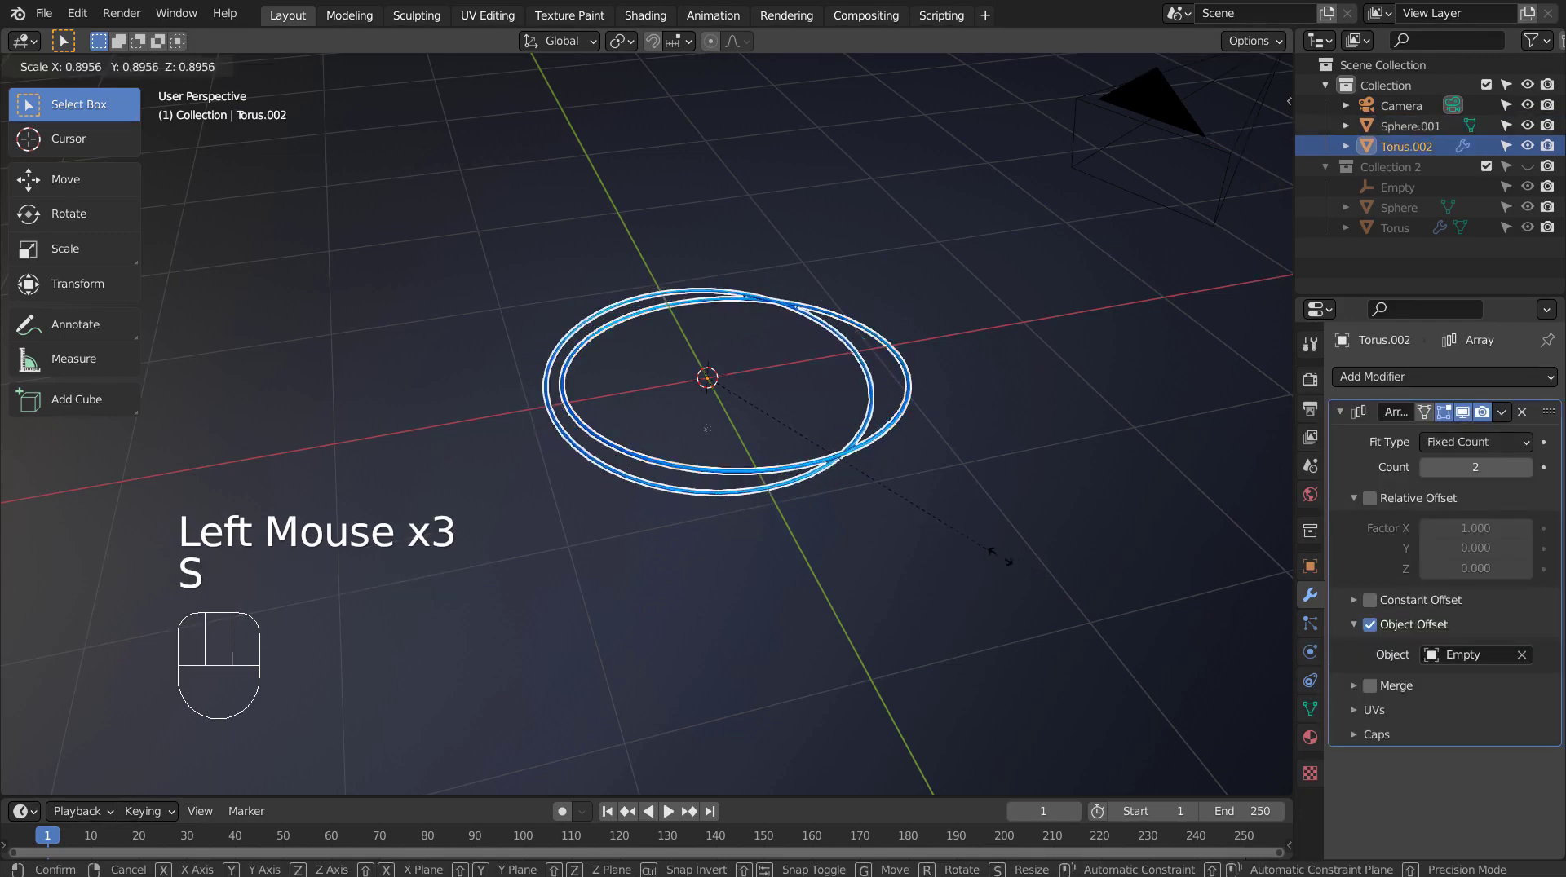
{"action": "left_click", "coordinate": [1198, 544]}
{"action": "key", "text": "ctrl+z"}
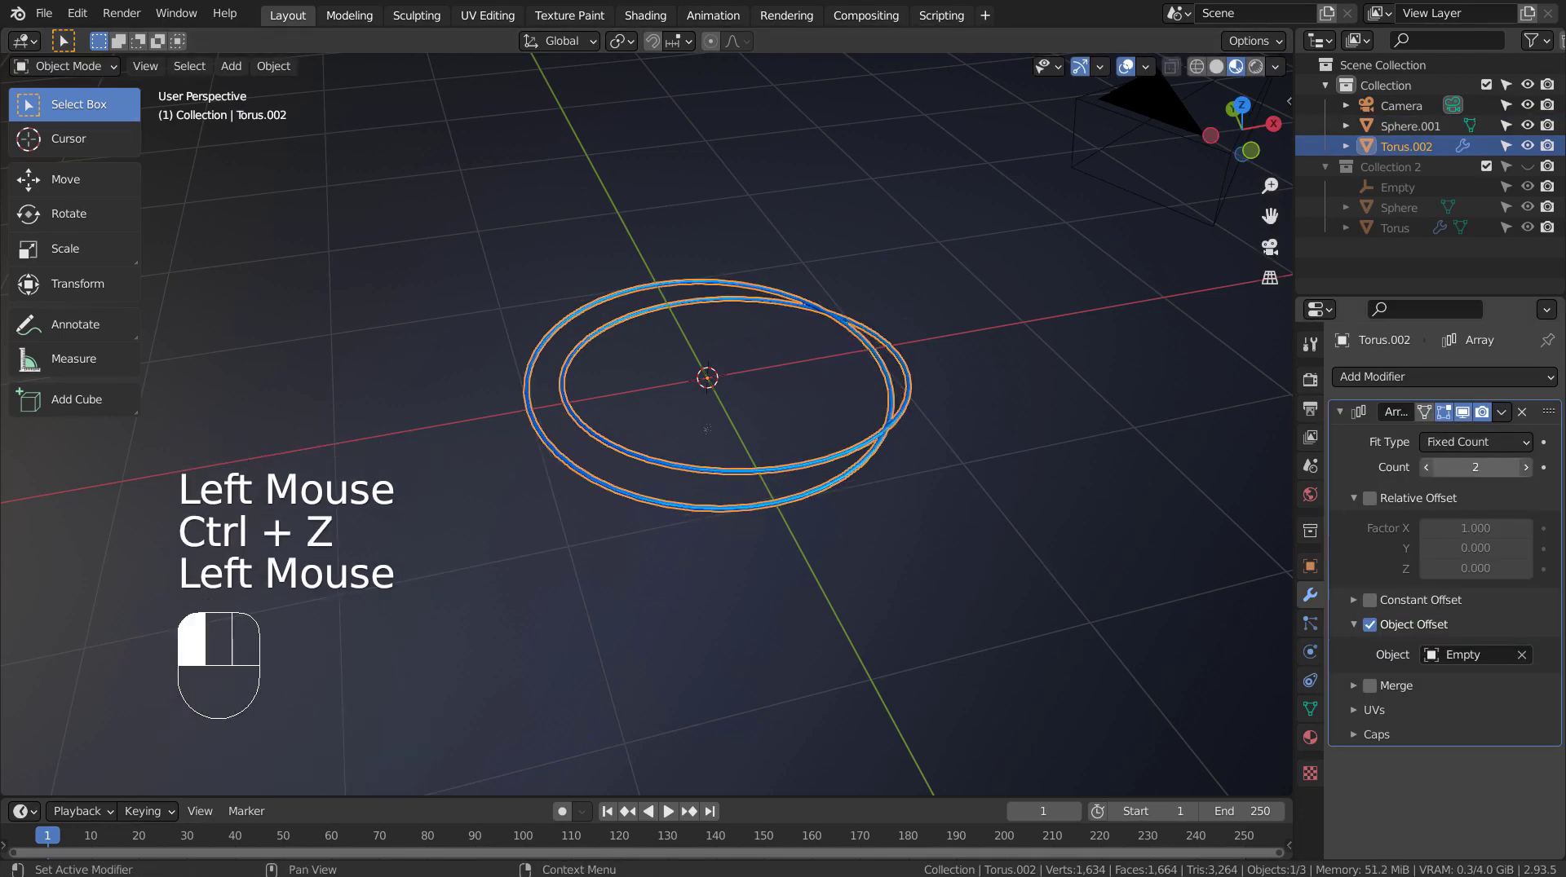
Step: Frame Torus.002 and scale it to 0.922 along the X axis
{"action": "scroll", "coordinate": [1049, 423], "scroll_direction": "up", "scroll_amount": 2}
{"action": "middle_click_drag", "start_coordinate": [1049, 423], "coordinate": [889, 435]}
{"action": "key", "text": "KP_Decimal"}
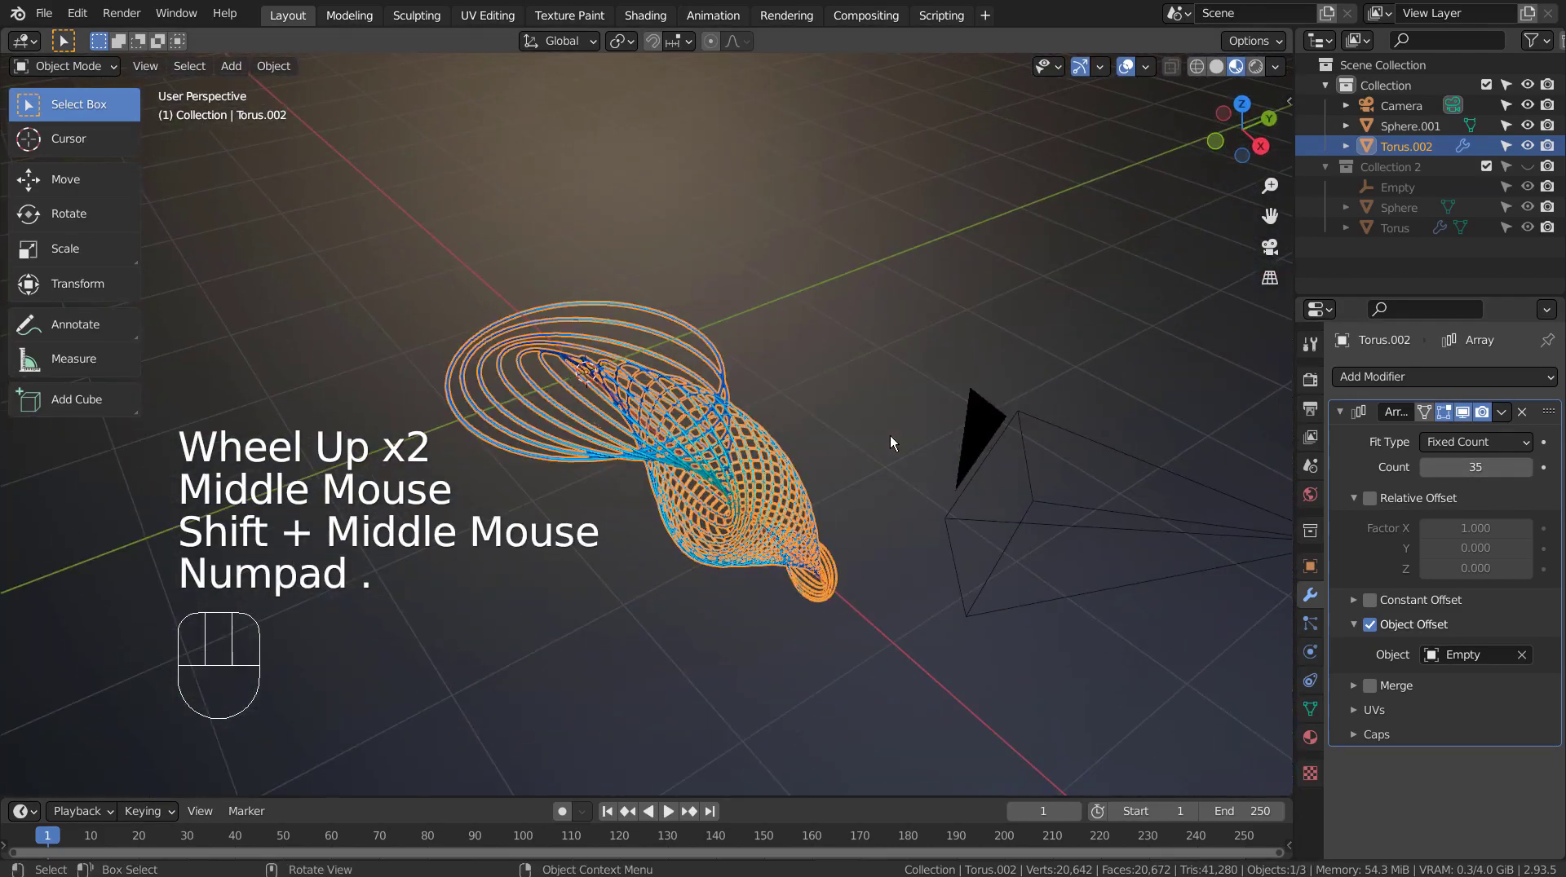
{"action": "scroll", "coordinate": [865, 493], "scroll_direction": "up", "scroll_amount": 2}
{"action": "middle_click_drag", "start_coordinate": [876, 505], "coordinate": [1053, 486]}
{"action": "key", "text": "s"}
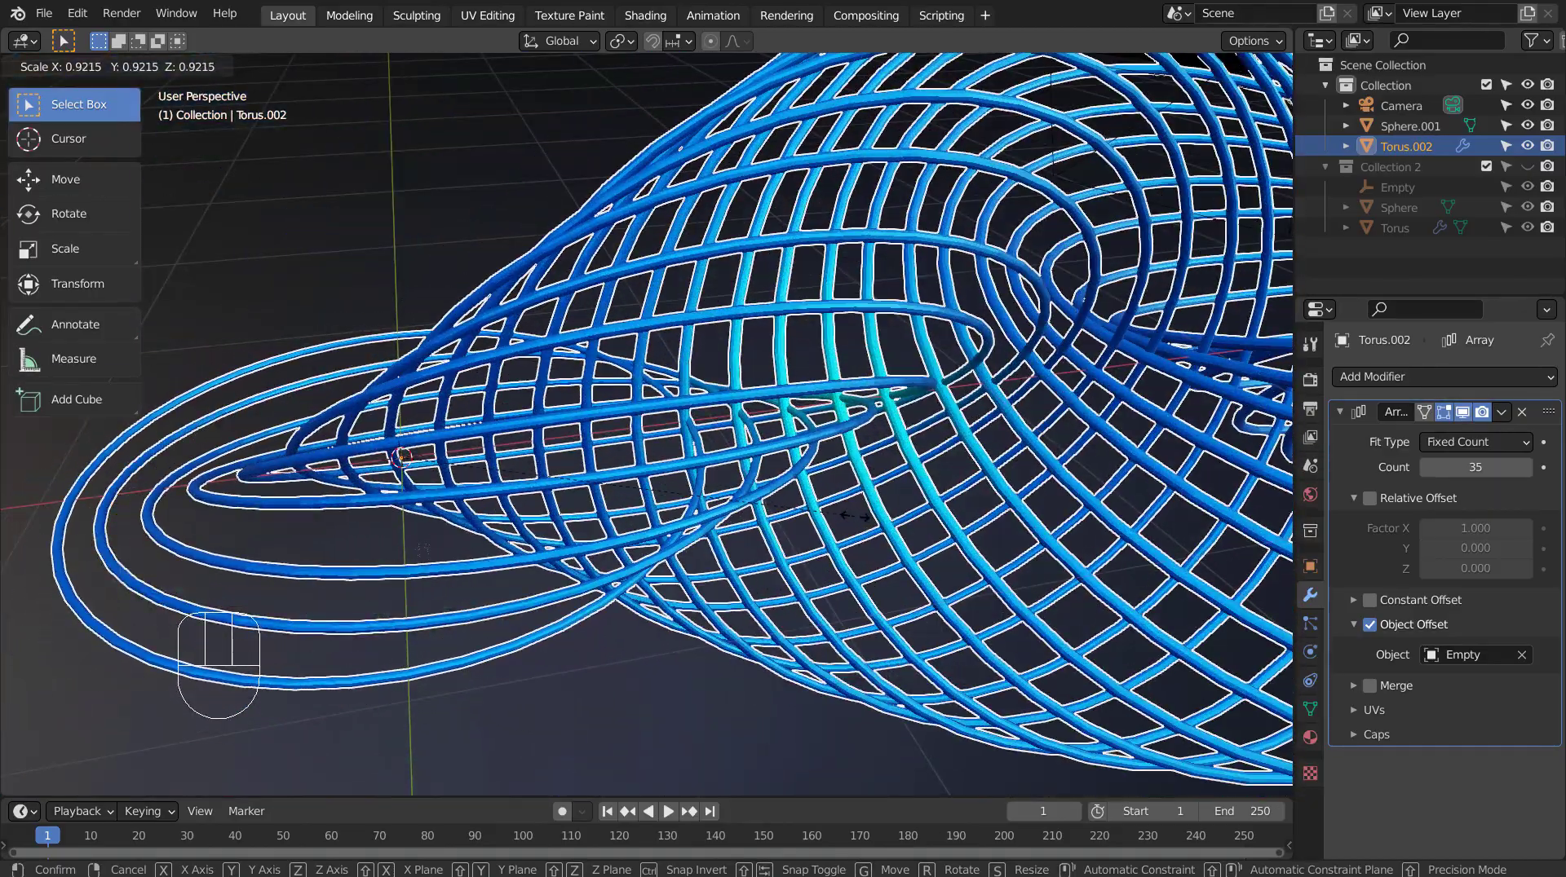
{"action": "middle_click", "coordinate": [855, 516]}
{"action": "left_click", "coordinate": [854, 516]}
Step: Orbit around the stretched array and select Sphere.001
{"action": "scroll", "coordinate": [1015, 518], "scroll_direction": "down", "scroll_amount": 3}
{"action": "middle_click_drag", "start_coordinate": [1017, 419], "coordinate": [905, 518]}
{"action": "scroll", "coordinate": [832, 452], "scroll_direction": "down", "scroll_amount": 3}
{"action": "left_click", "coordinate": [977, 477]}
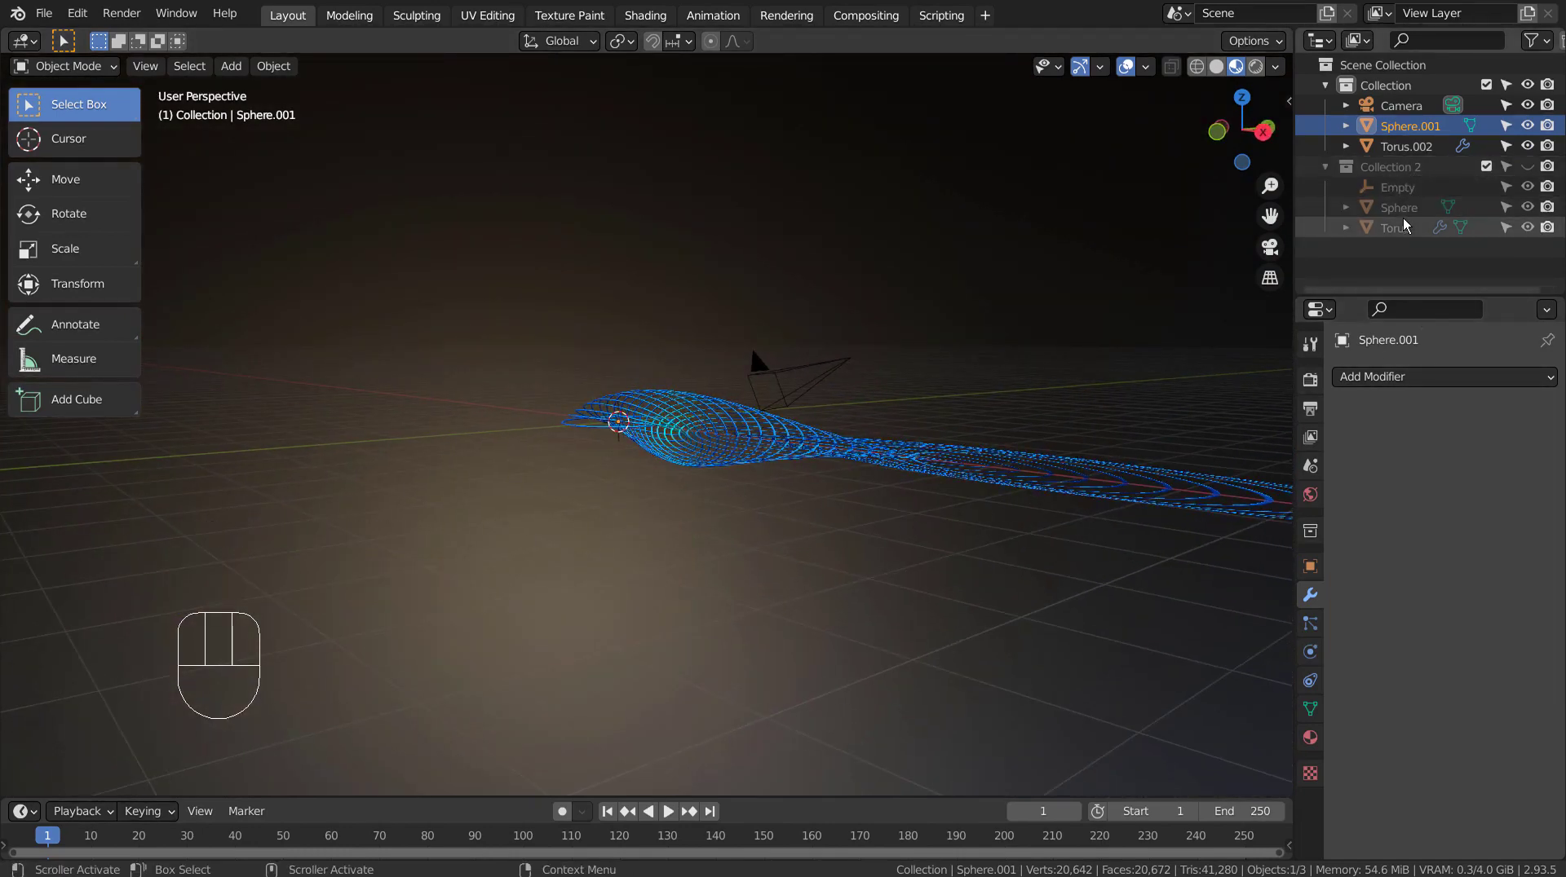
Step: Hide Collection, unhide Collection 2 in the Outliner, then select the Empty
{"action": "left_click", "coordinate": [1532, 88]}
{"action": "left_click", "coordinate": [1535, 167]}
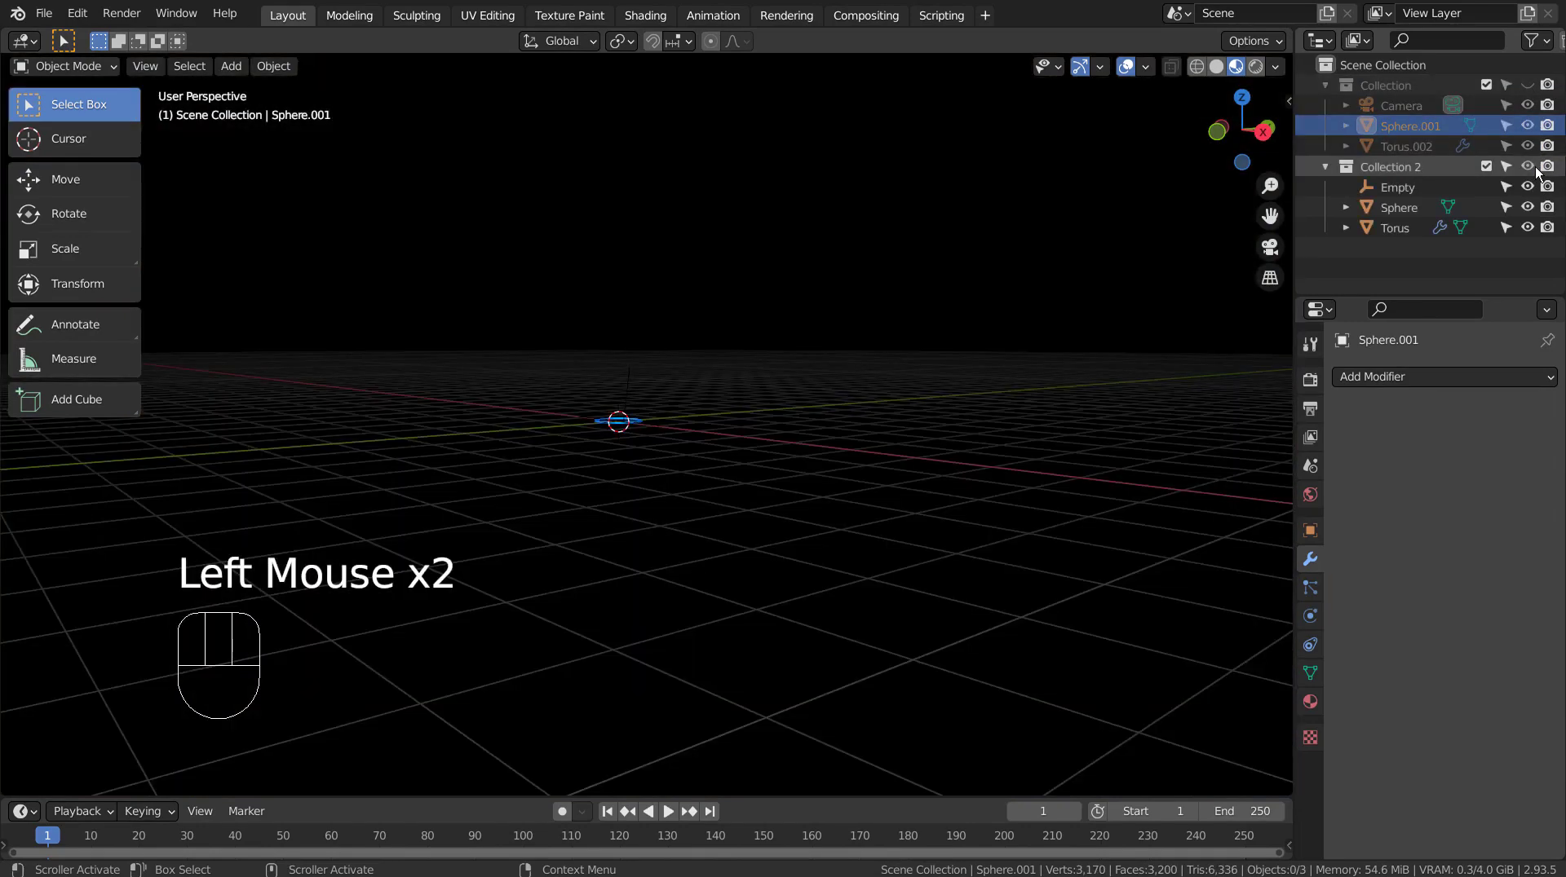
{"action": "scroll", "coordinate": [663, 408], "scroll_direction": "up", "scroll_amount": 6}
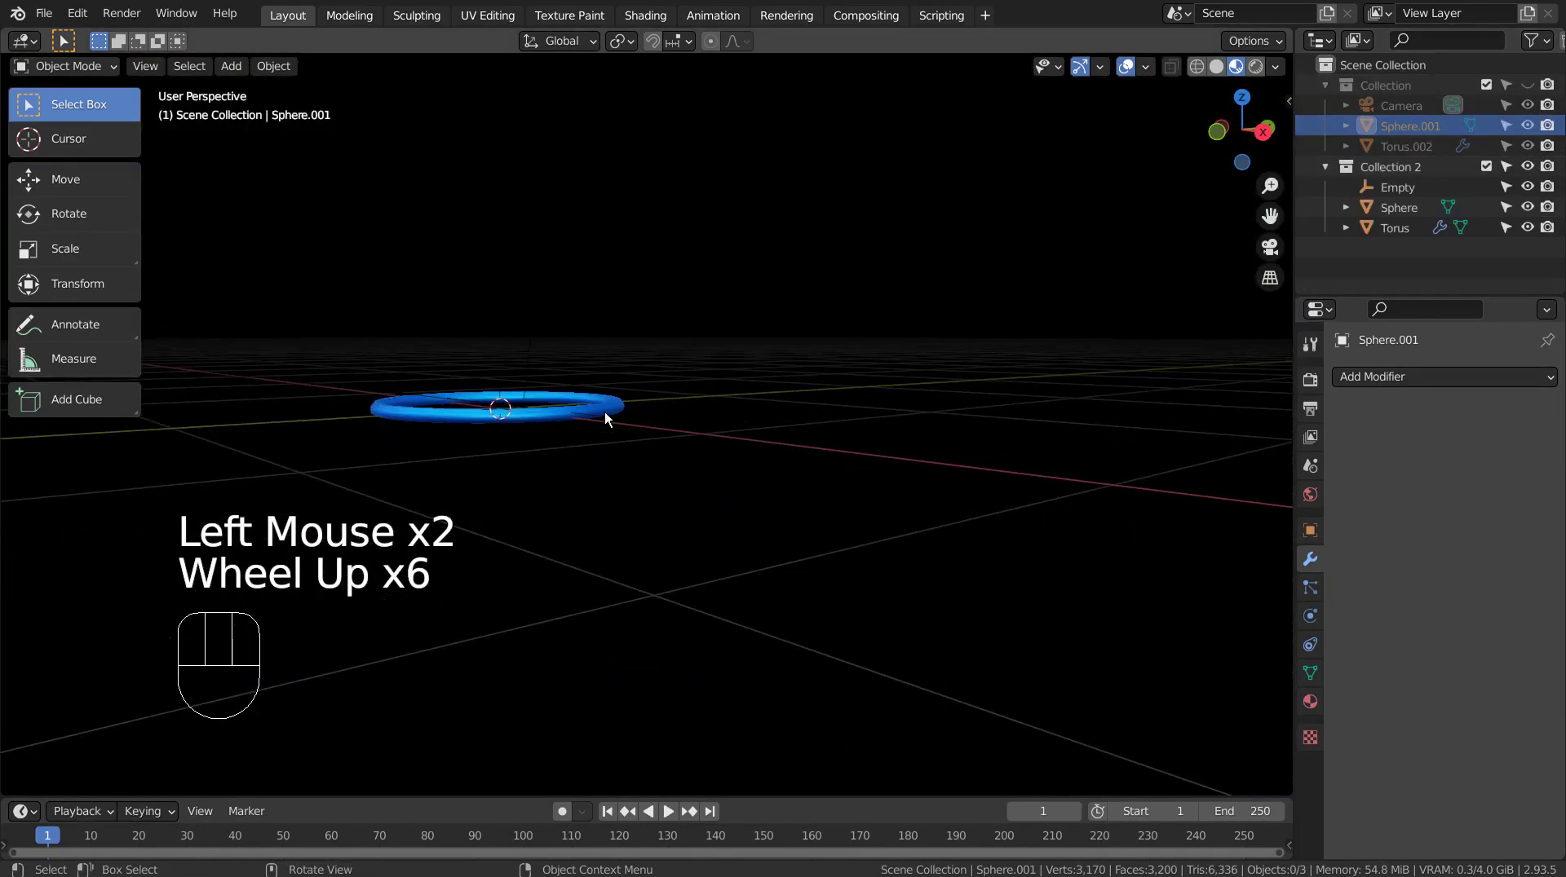
{"action": "left_click", "coordinate": [705, 437]}
{"action": "middle_click_drag", "start_coordinate": [744, 470], "coordinate": [773, 536]}
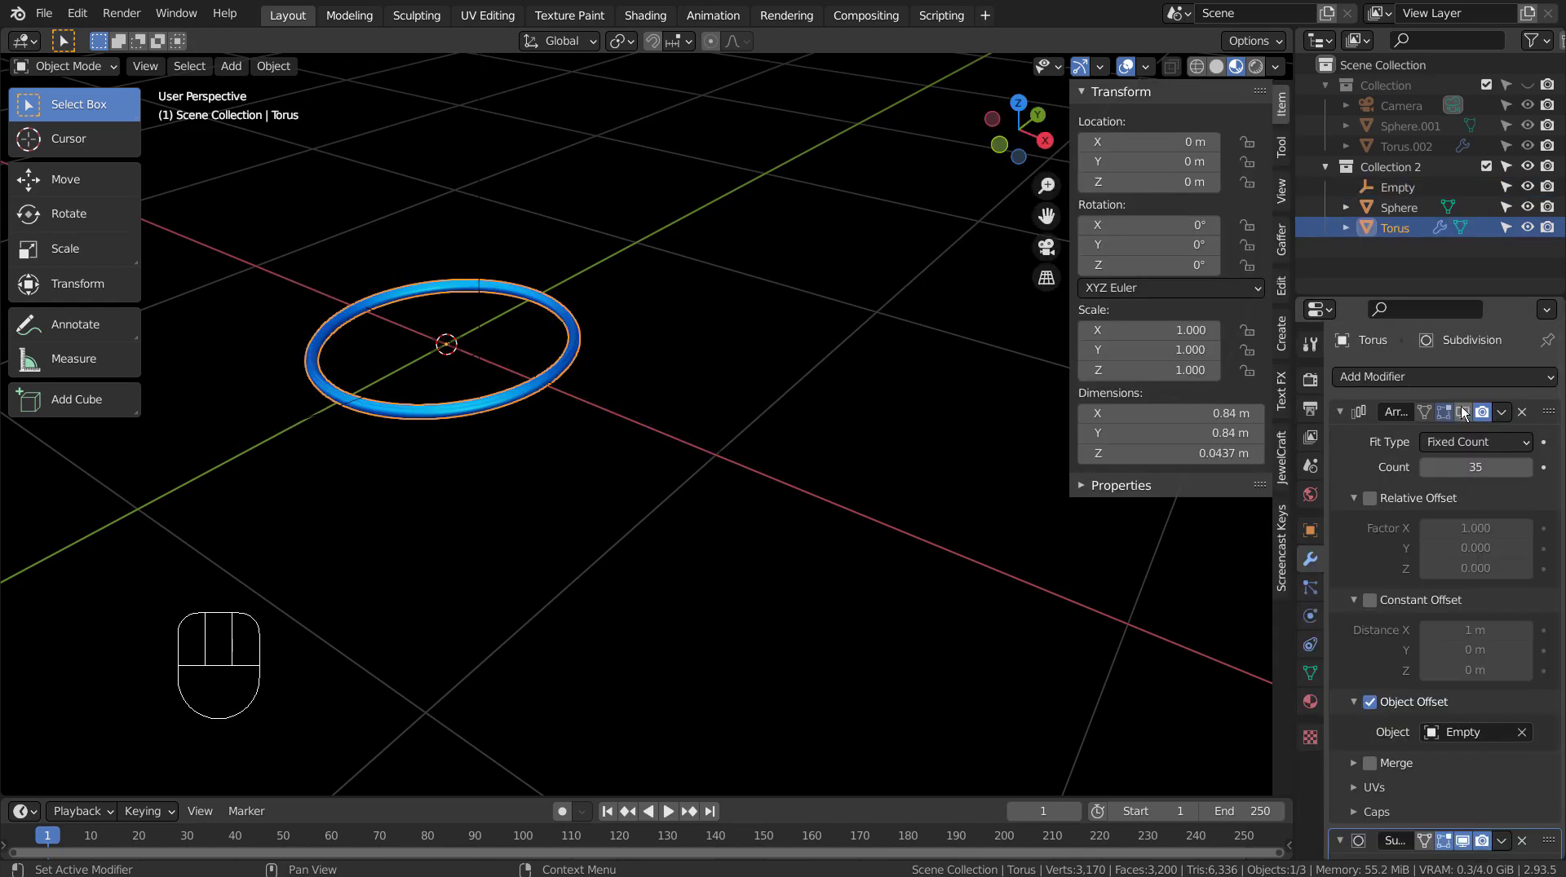
Step: Show the Torus's Array modifier in the viewport and inspect the twisted 35-ring chain
{"action": "left_click", "coordinate": [1462, 413]}
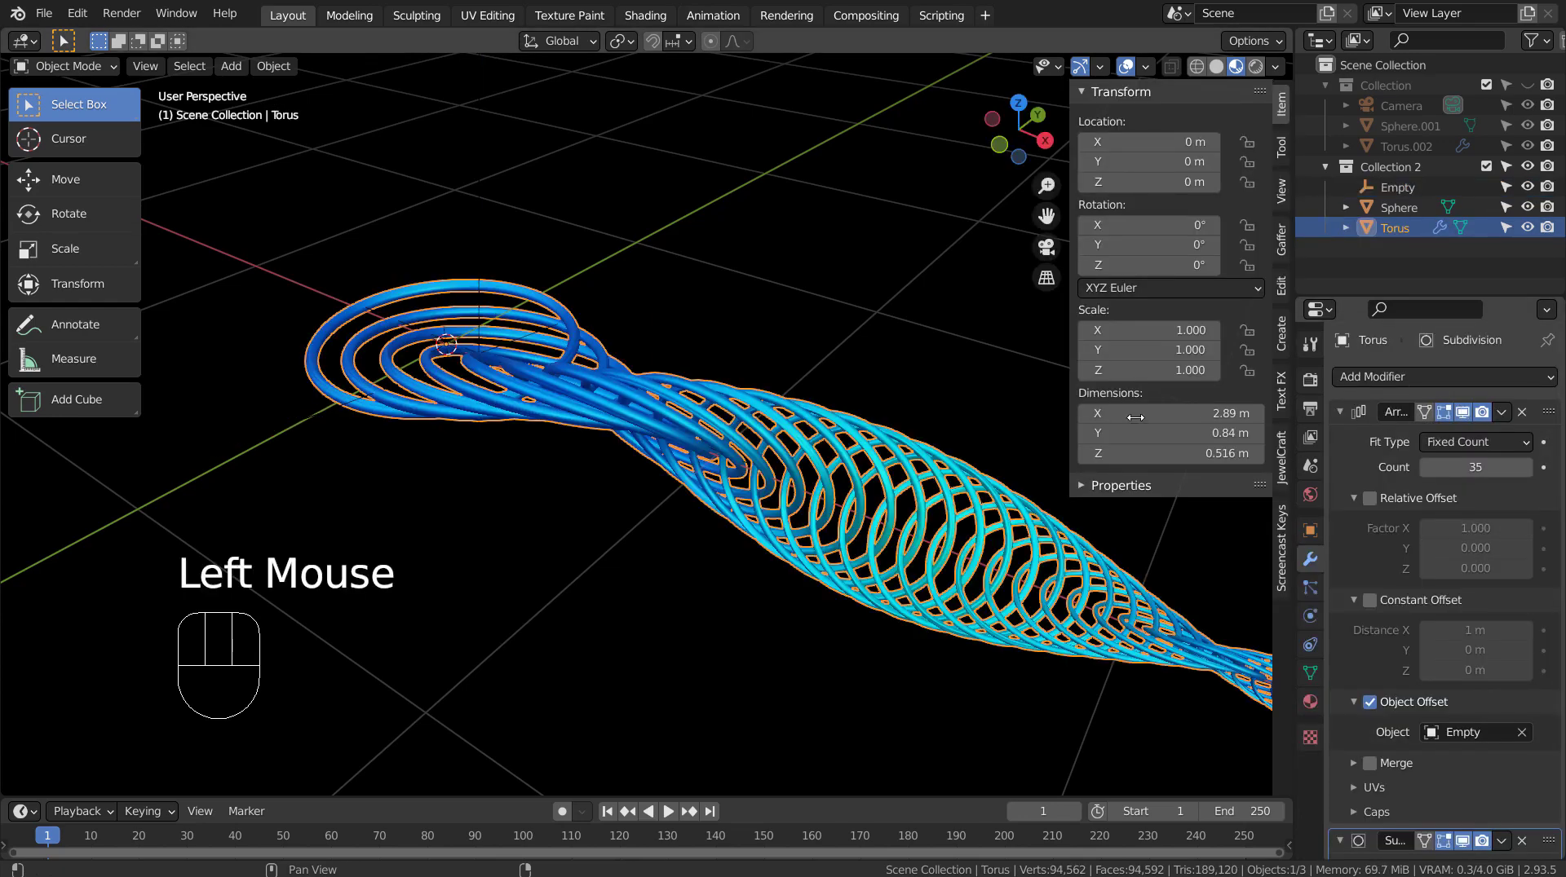
{"action": "scroll", "coordinate": [852, 351], "scroll_direction": "down", "scroll_amount": 3}
{"action": "left_click", "coordinate": [933, 551]}
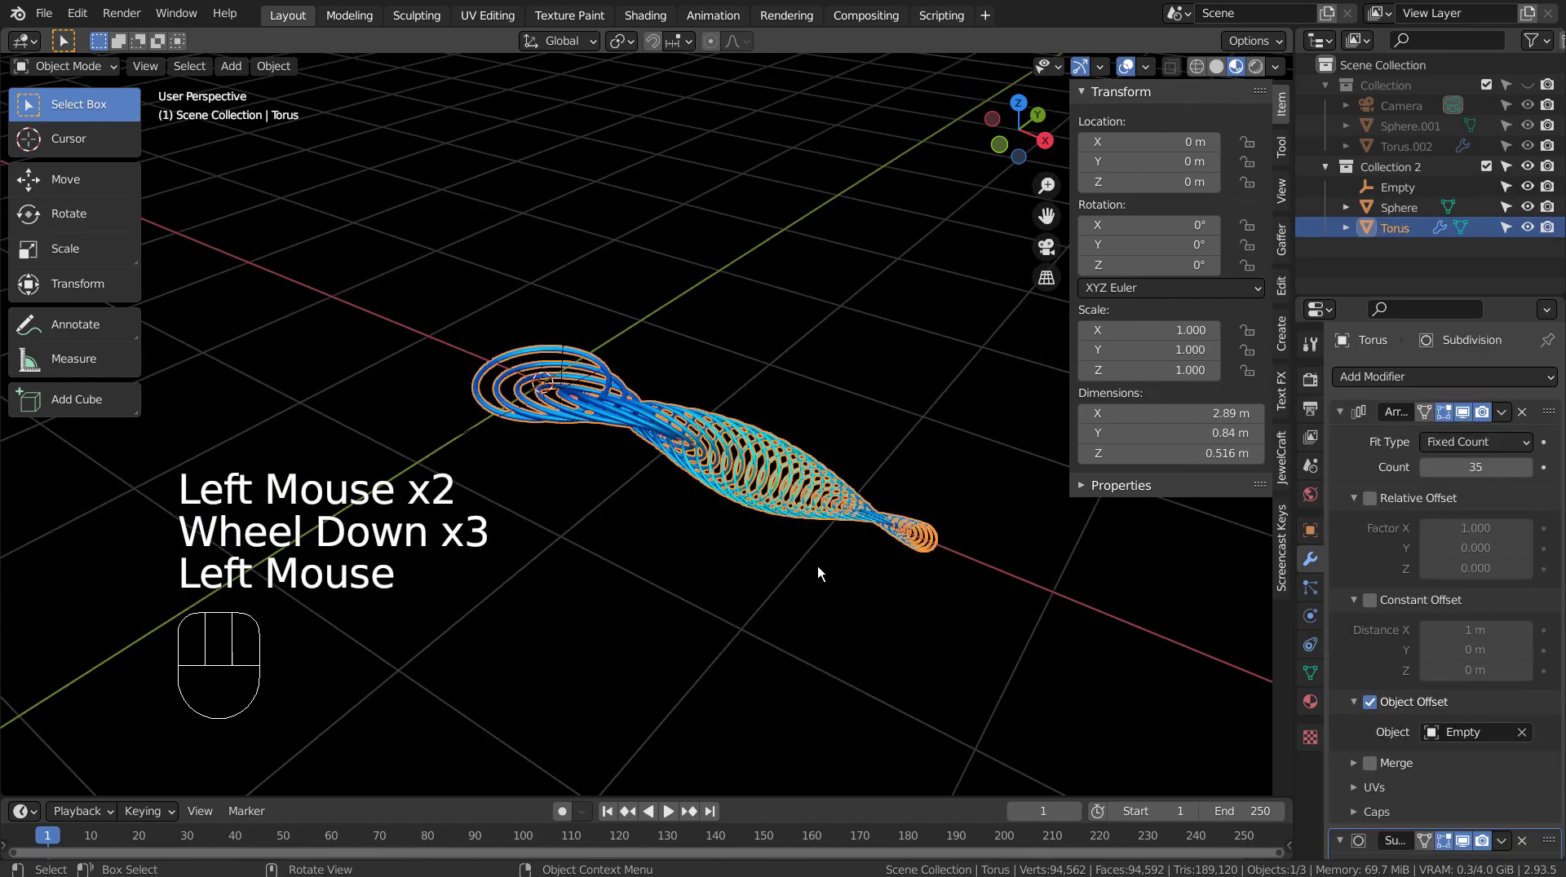
{"action": "middle_click_drag", "start_coordinate": [934, 551], "coordinate": [488, 622]}
{"action": "scroll", "coordinate": [530, 580], "scroll_direction": "up", "scroll_amount": 2}
{"action": "left_click", "coordinate": [542, 584]}
{"action": "left_click", "coordinate": [584, 491]}
Step: Scale the Torus array down to 0.841
{"action": "scroll", "coordinate": [838, 548], "scroll_direction": "down", "scroll_amount": 5}
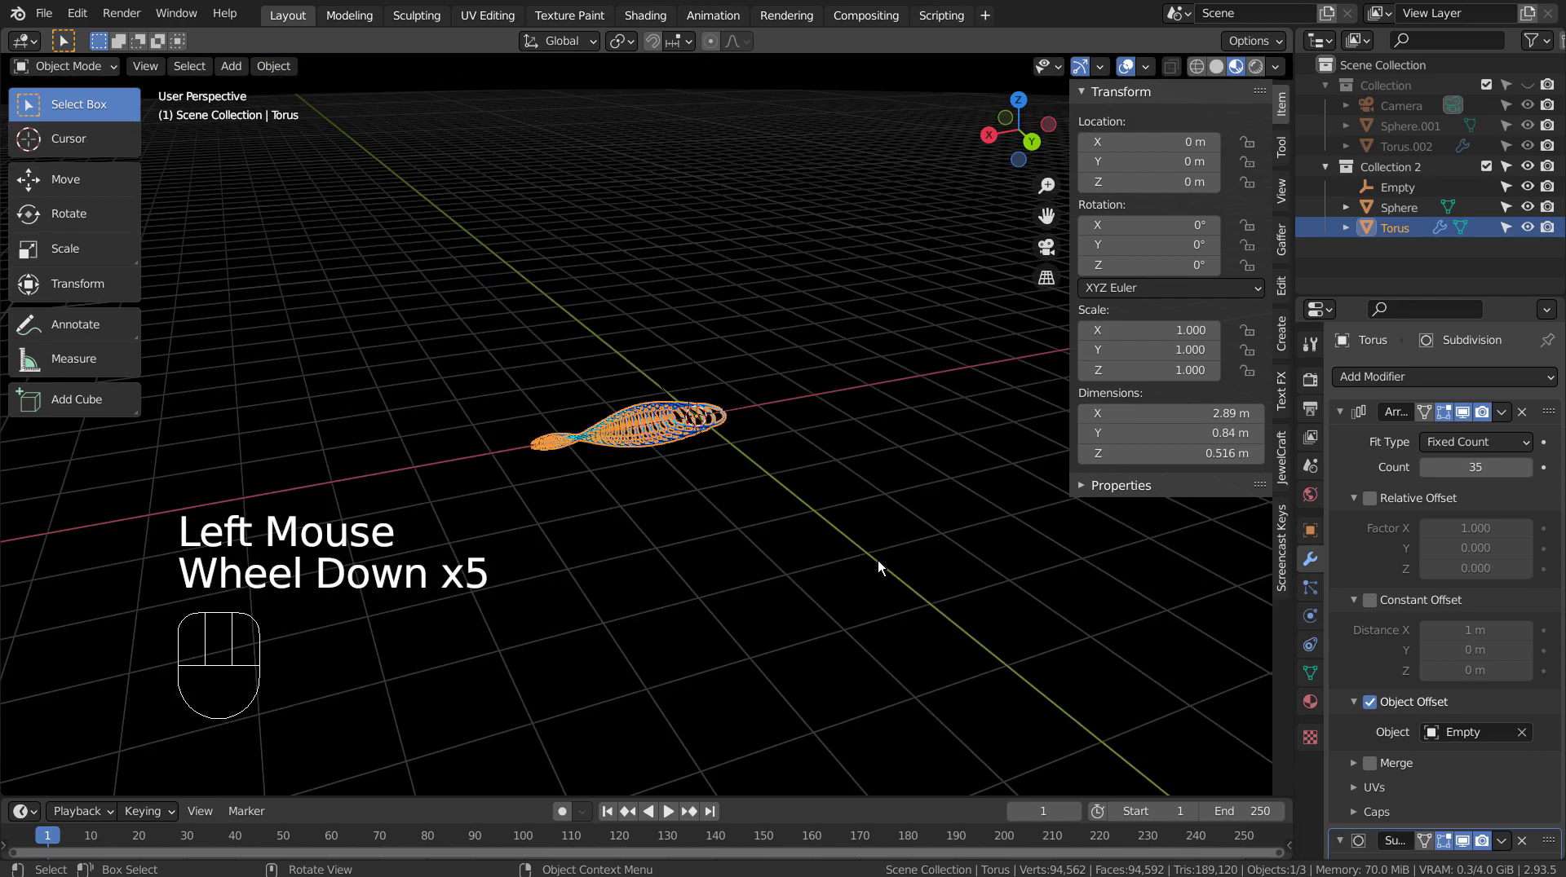
{"action": "key", "text": "s"}
{"action": "left_click", "coordinate": [820, 565]}
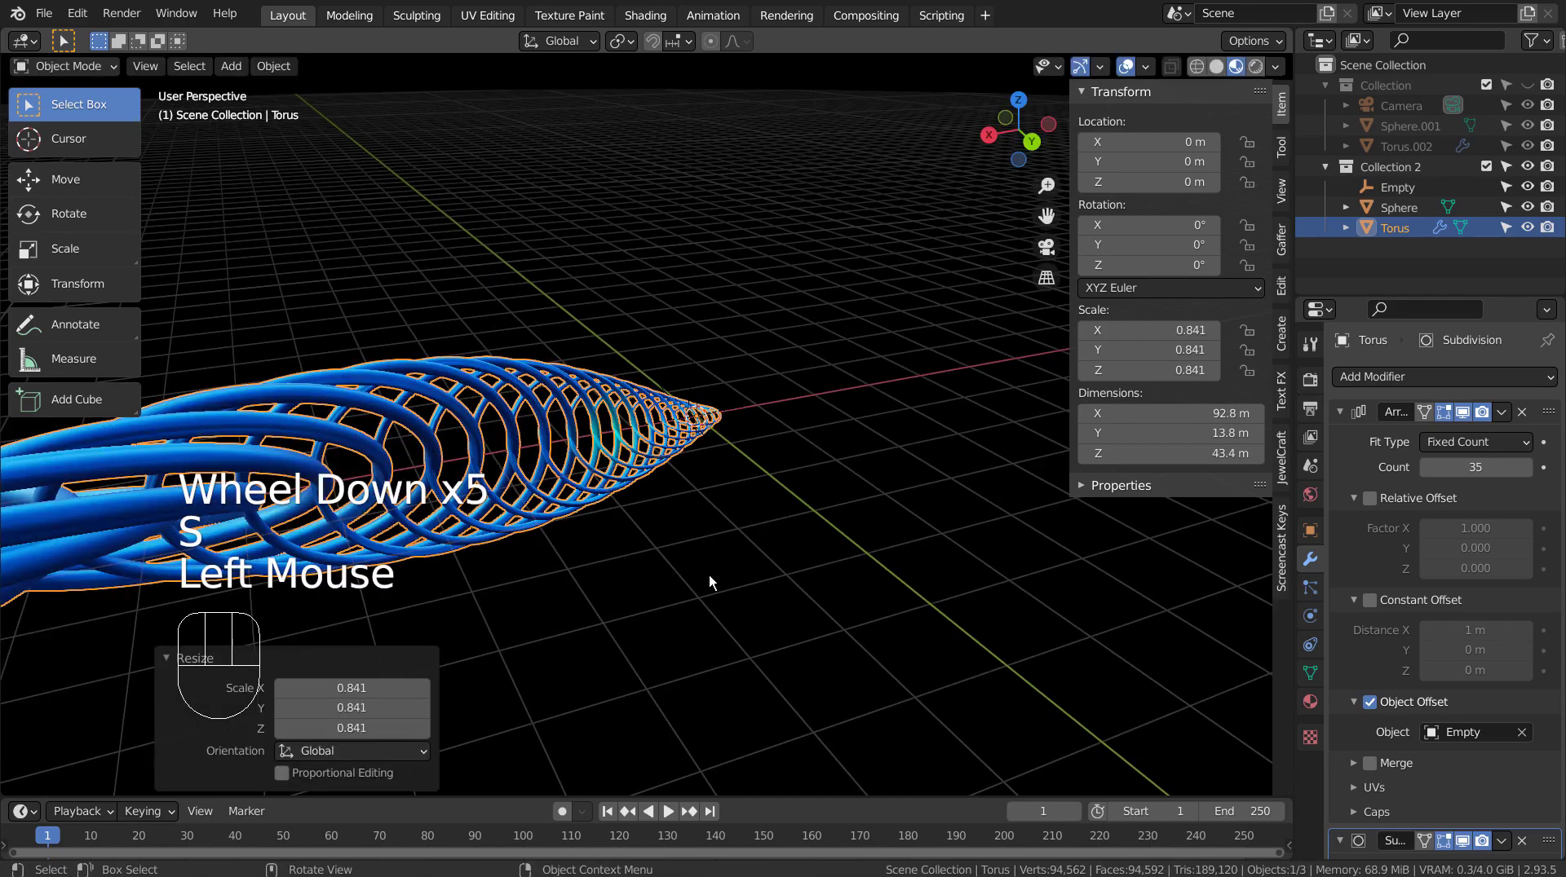
Step: Hide the large dark Sphere surrounding the torus array
{"action": "scroll", "coordinate": [709, 581], "scroll_direction": "down", "scroll_amount": 3}
{"action": "scroll", "coordinate": [709, 579], "scroll_direction": "down", "scroll_amount": 8}
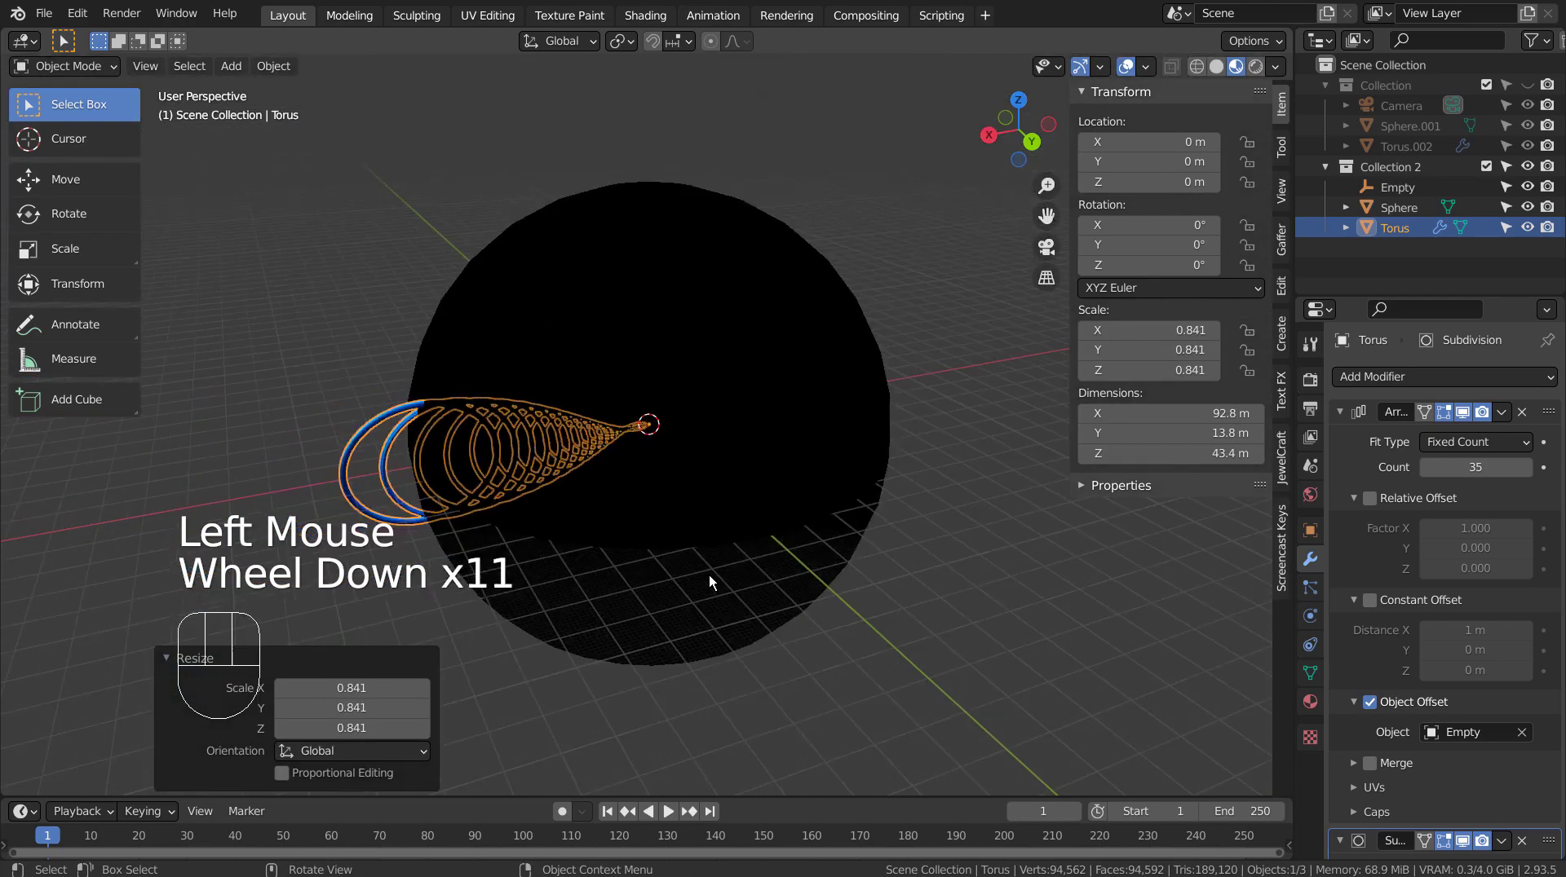
{"action": "mouse_move", "coordinate": [709, 578]}
{"action": "middle_mouse_down"}
{"action": "mouse_move", "coordinate": [778, 572]}
{"action": "mouse_move", "coordinate": [733, 559]}
{"action": "mouse_move", "coordinate": [910, 461]}
{"action": "mouse_move", "coordinate": [780, 588]}
{"action": "mouse_move", "coordinate": [677, 646]}
{"action": "mouse_move", "coordinate": [717, 605]}
{"action": "middle_mouse_up"}
{"action": "left_click", "coordinate": [771, 518]}
{"action": "key", "text": "h"}
{"action": "scroll", "coordinate": [702, 558], "scroll_direction": "up", "scroll_amount": 3}
{"action": "scroll", "coordinate": [910, 463], "scroll_direction": "up", "scroll_amount": 2}
{"action": "scroll", "coordinate": [696, 653], "scroll_direction": "up", "scroll_amount": 2}
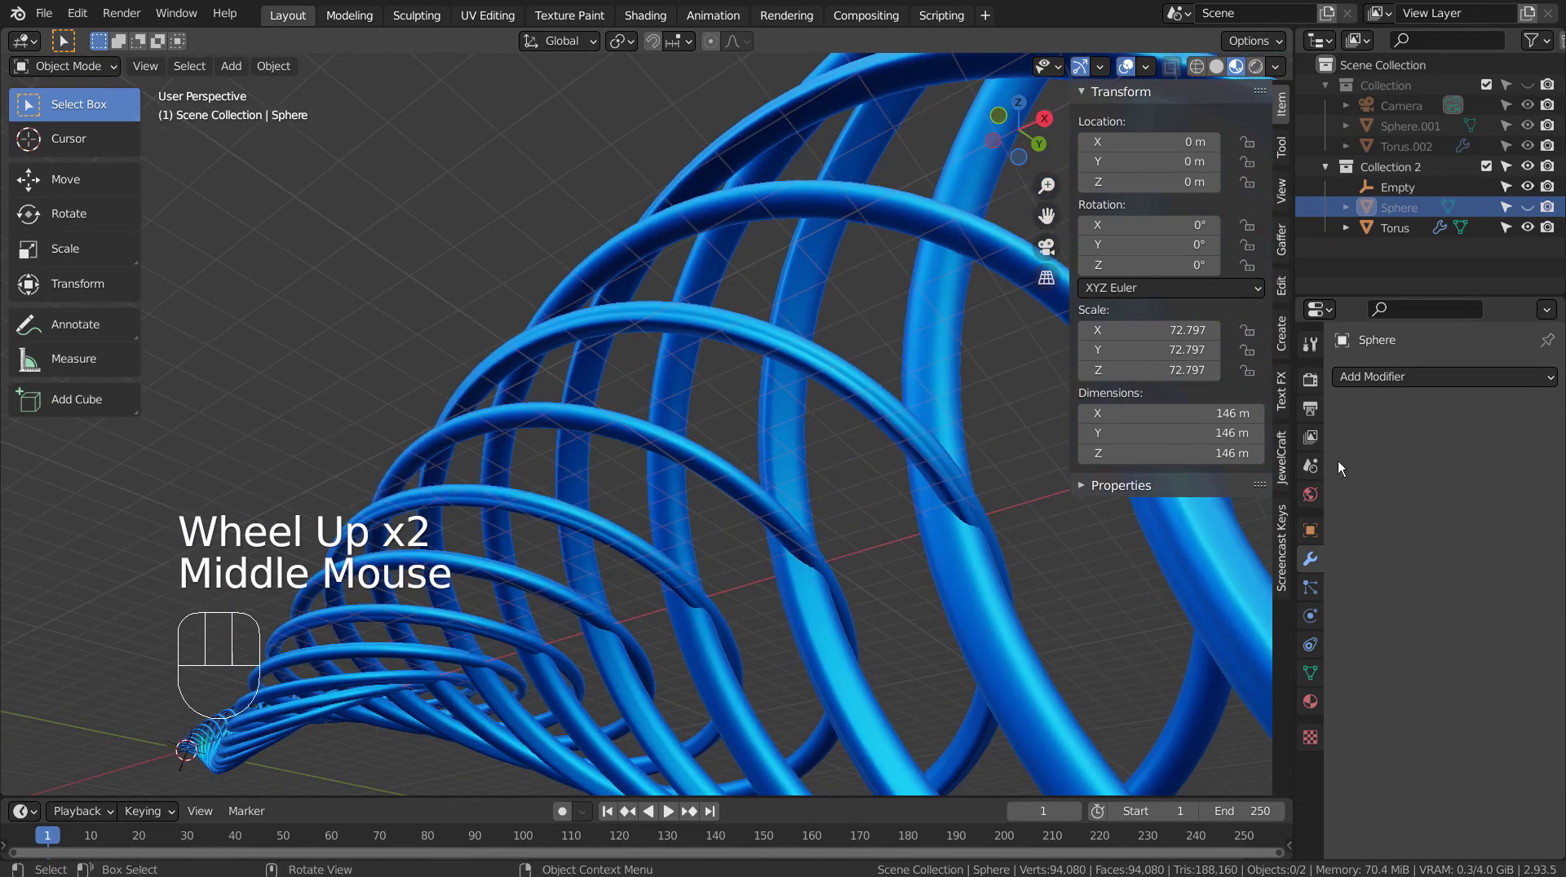
Step: Enlarge the Torus array by scaling it 1.060, then 1.073
{"action": "left_click", "coordinate": [799, 372]}
{"action": "key", "text": "s"}
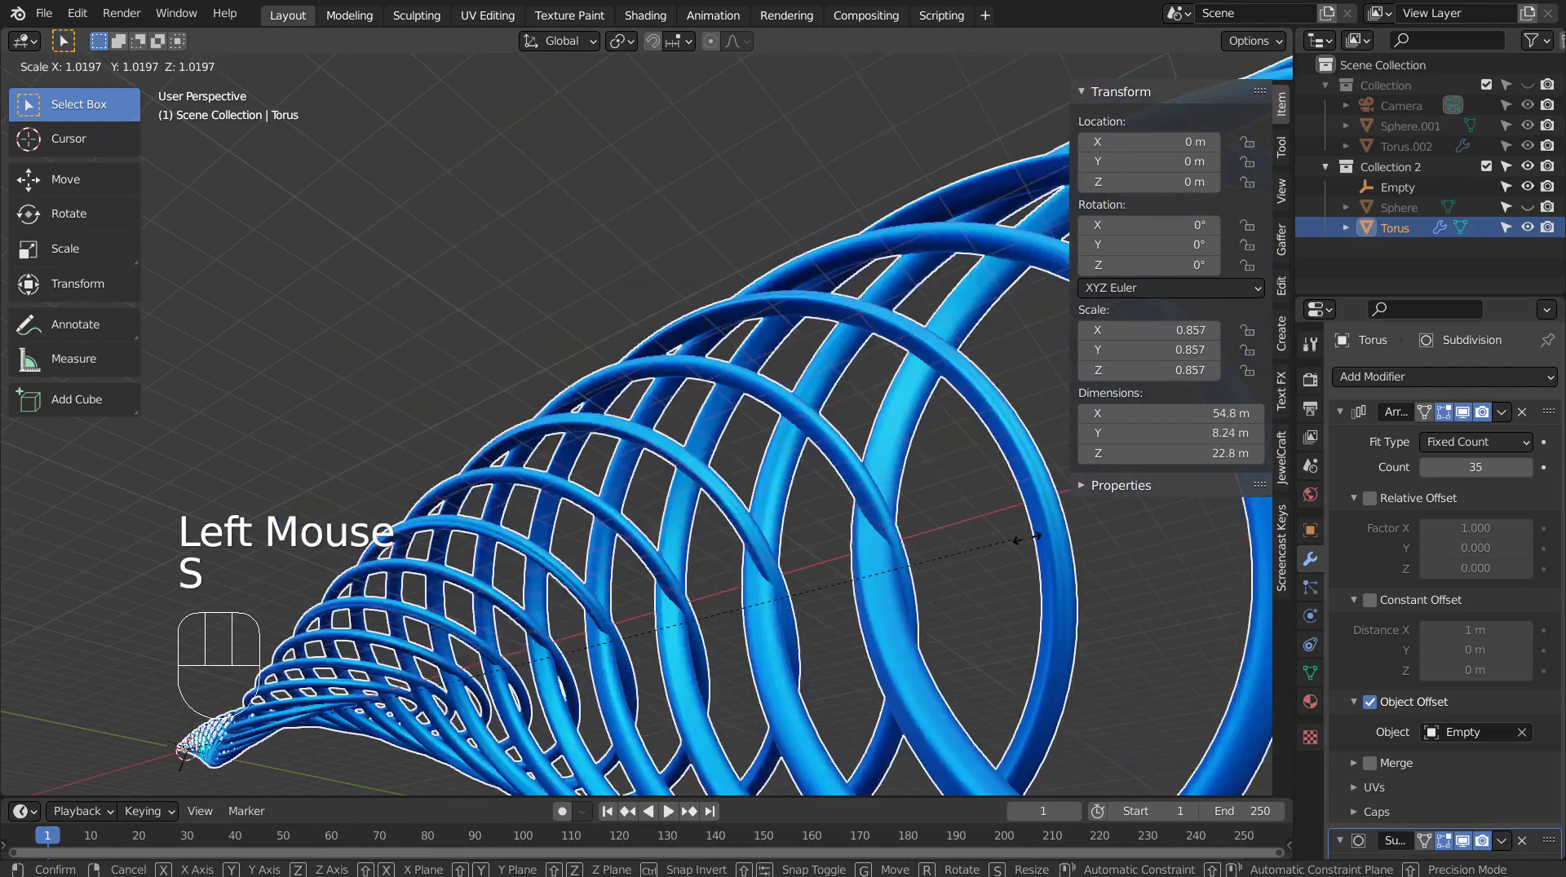
{"action": "left_click", "coordinate": [1049, 538]}
{"action": "middle_click_drag", "start_coordinate": [786, 628], "coordinate": [868, 560]}
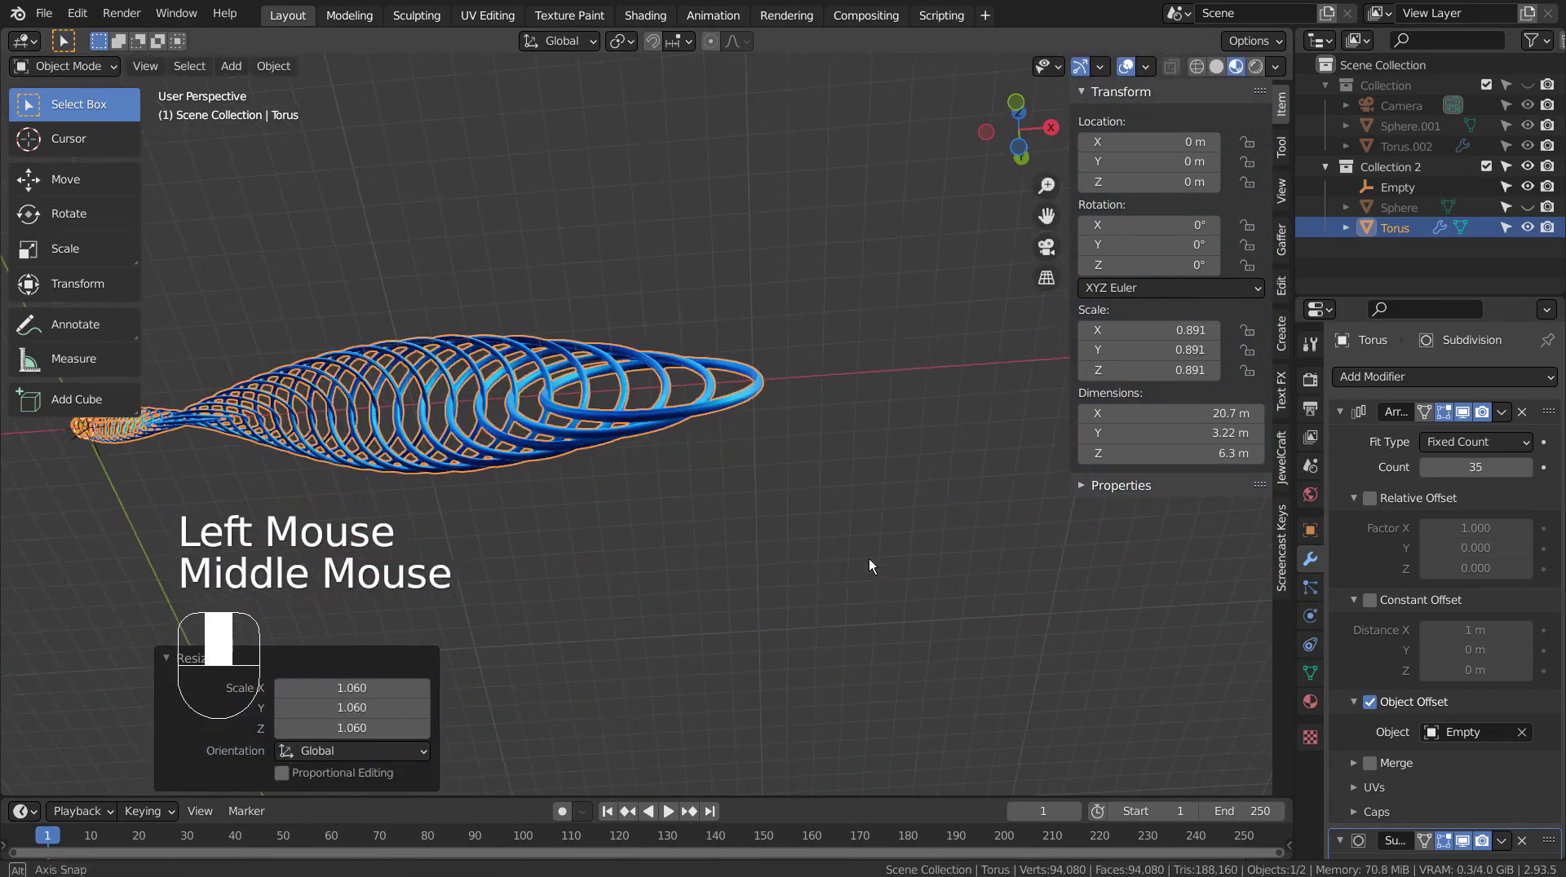
{"action": "scroll", "coordinate": [507, 412], "scroll_direction": "up", "scroll_amount": 2}
{"action": "middle_click_drag", "start_coordinate": [507, 412], "coordinate": [761, 508], "text": "shift"}
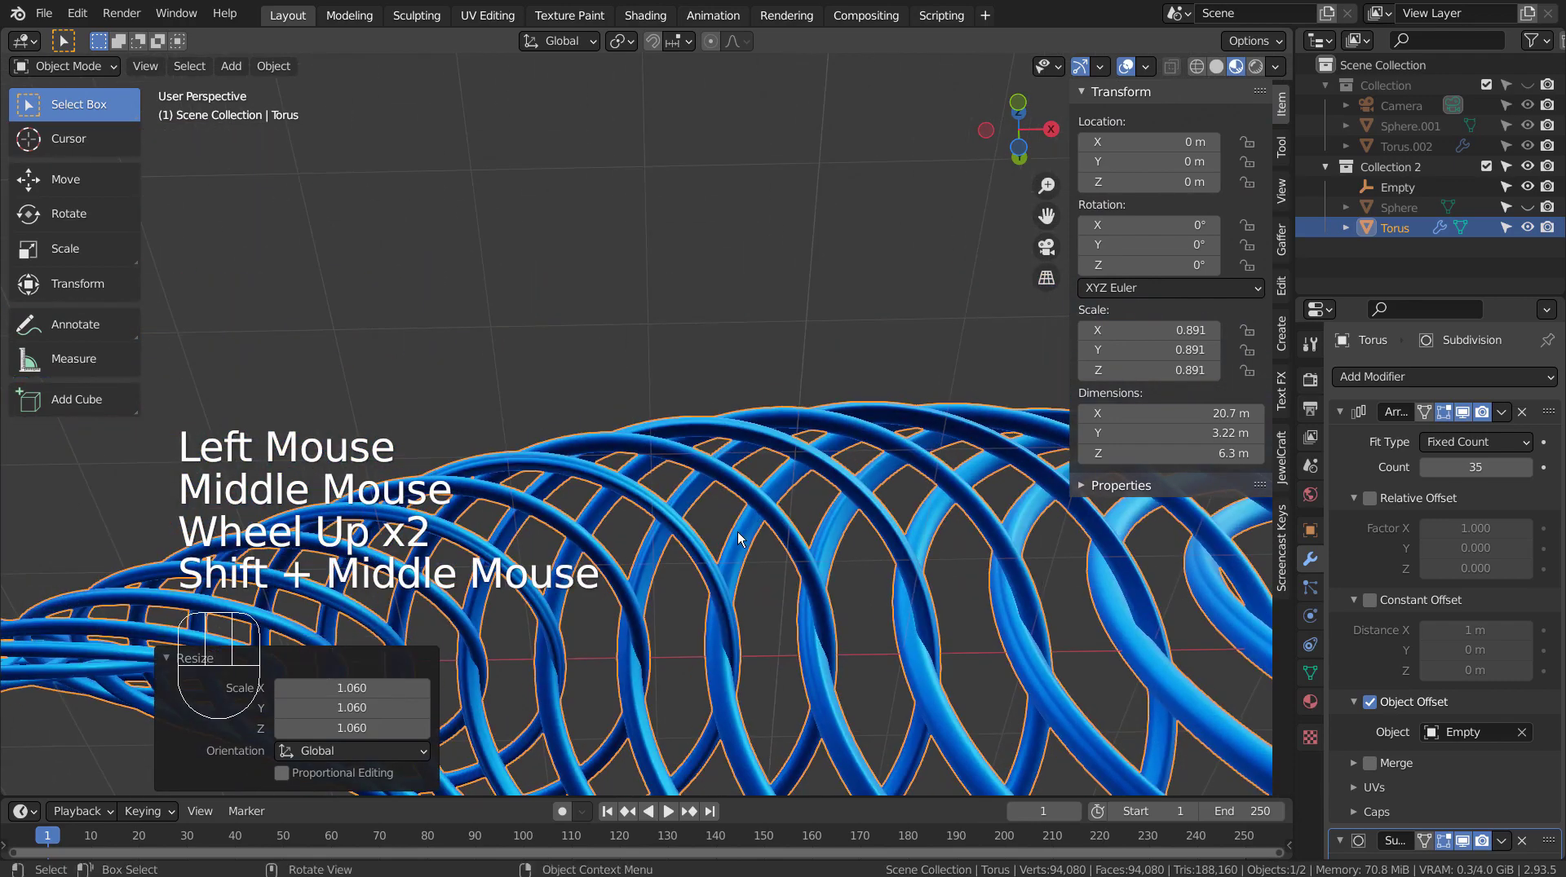
{"action": "key", "text": "s"}
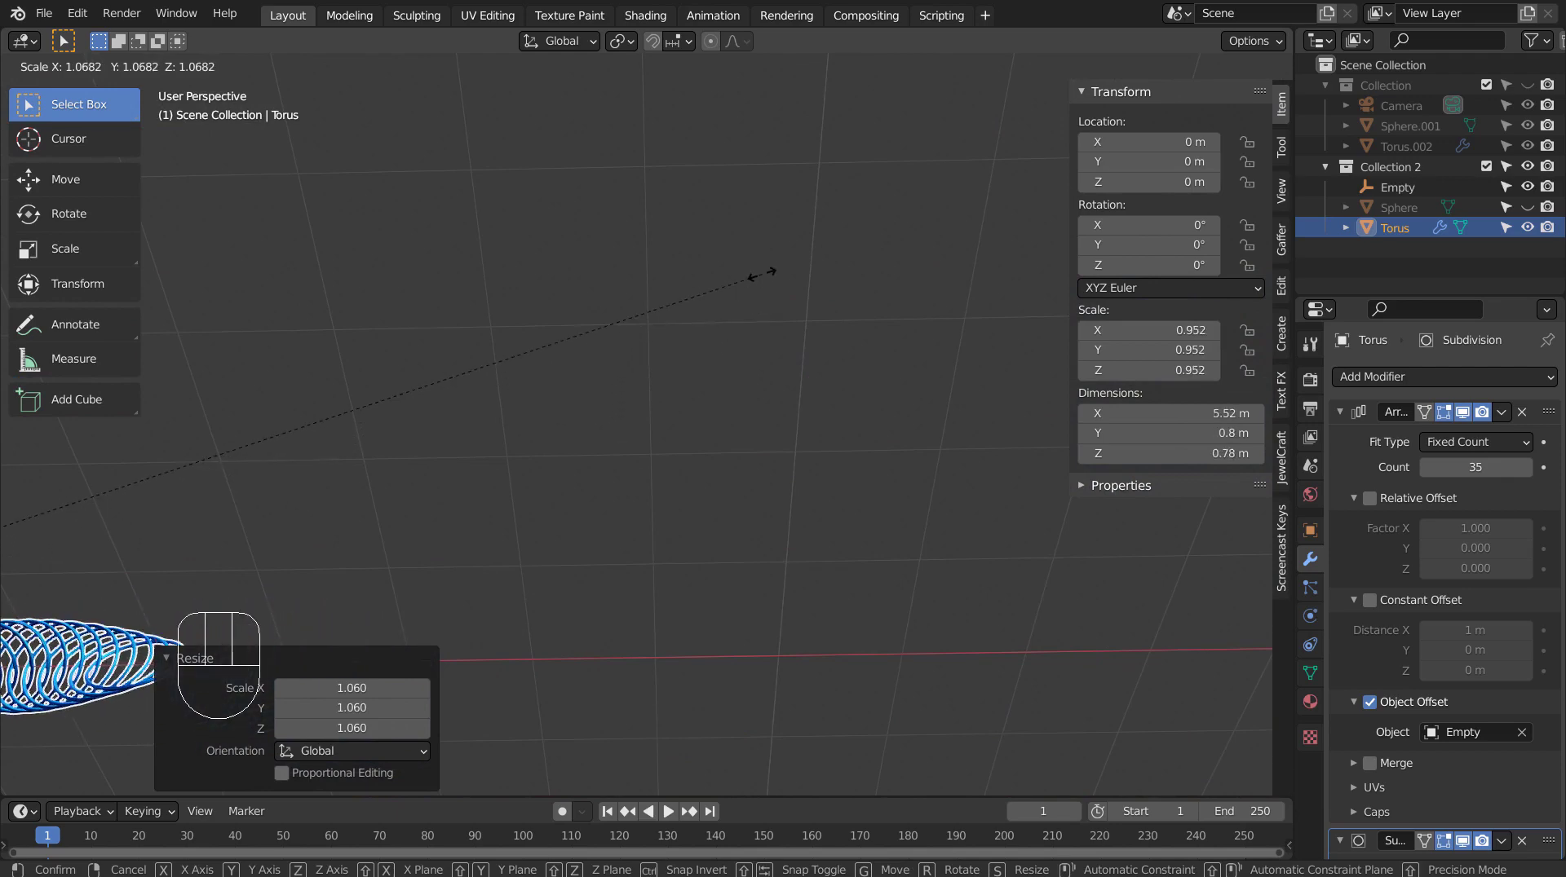
{"action": "left_click", "coordinate": [764, 261]}
Step: Switch the sidebar to View settings to compare with the finished twisted blue ring design
{"action": "middle_click_drag", "start_coordinate": [433, 428], "coordinate": [608, 467], "text": "shift"}
{"action": "scroll", "coordinate": [609, 467], "scroll_direction": "up", "scroll_amount": 3}
{"action": "scroll", "coordinate": [609, 467], "scroll_direction": "down", "scroll_amount": 2}
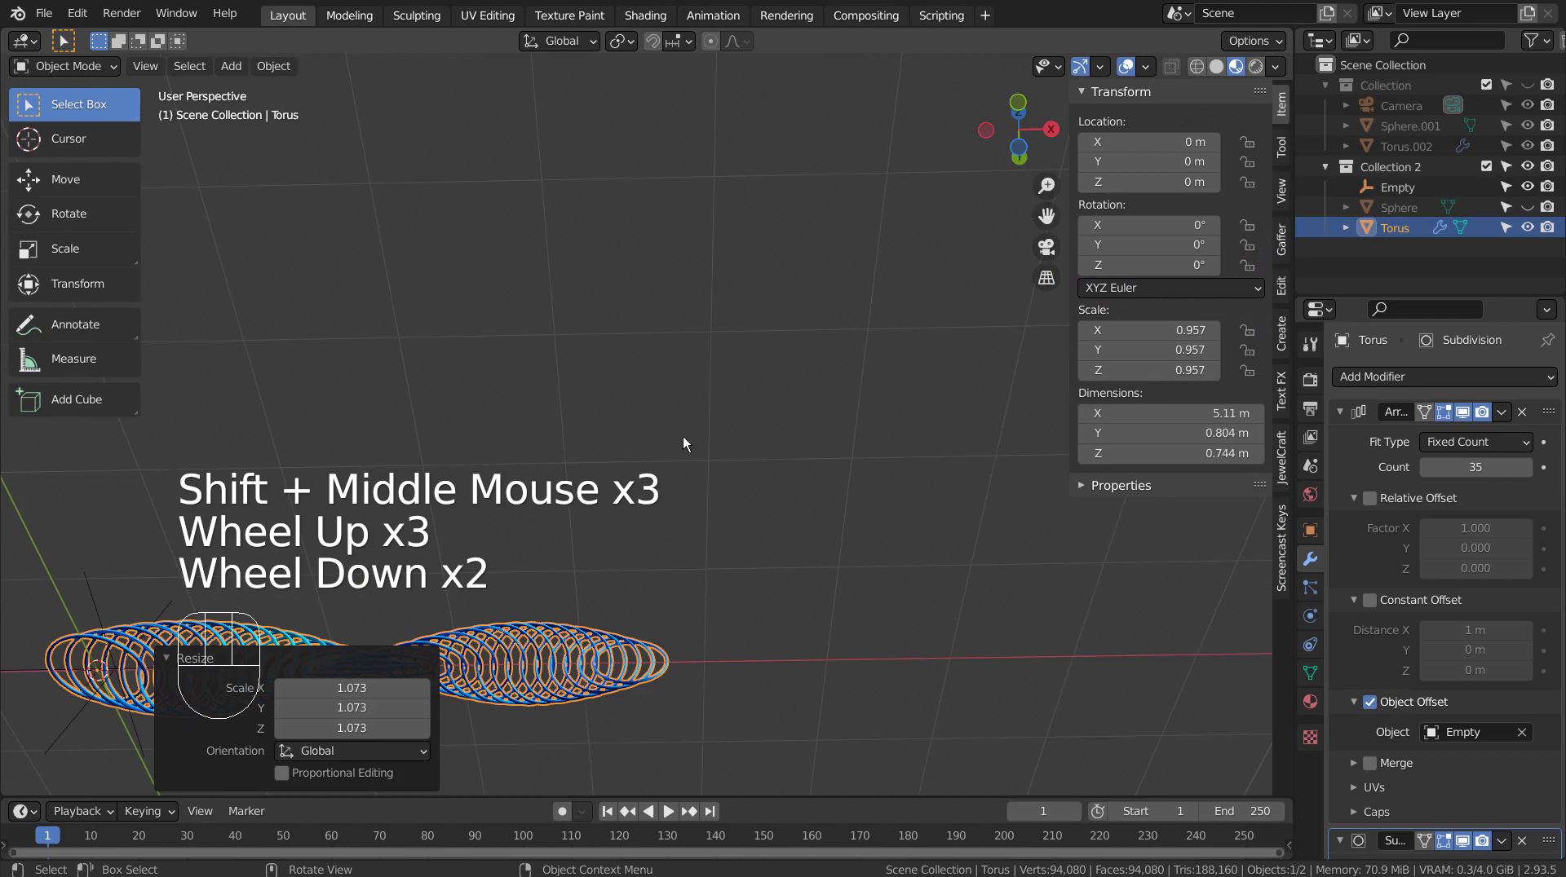
{"action": "left_click", "coordinate": [1279, 192]}
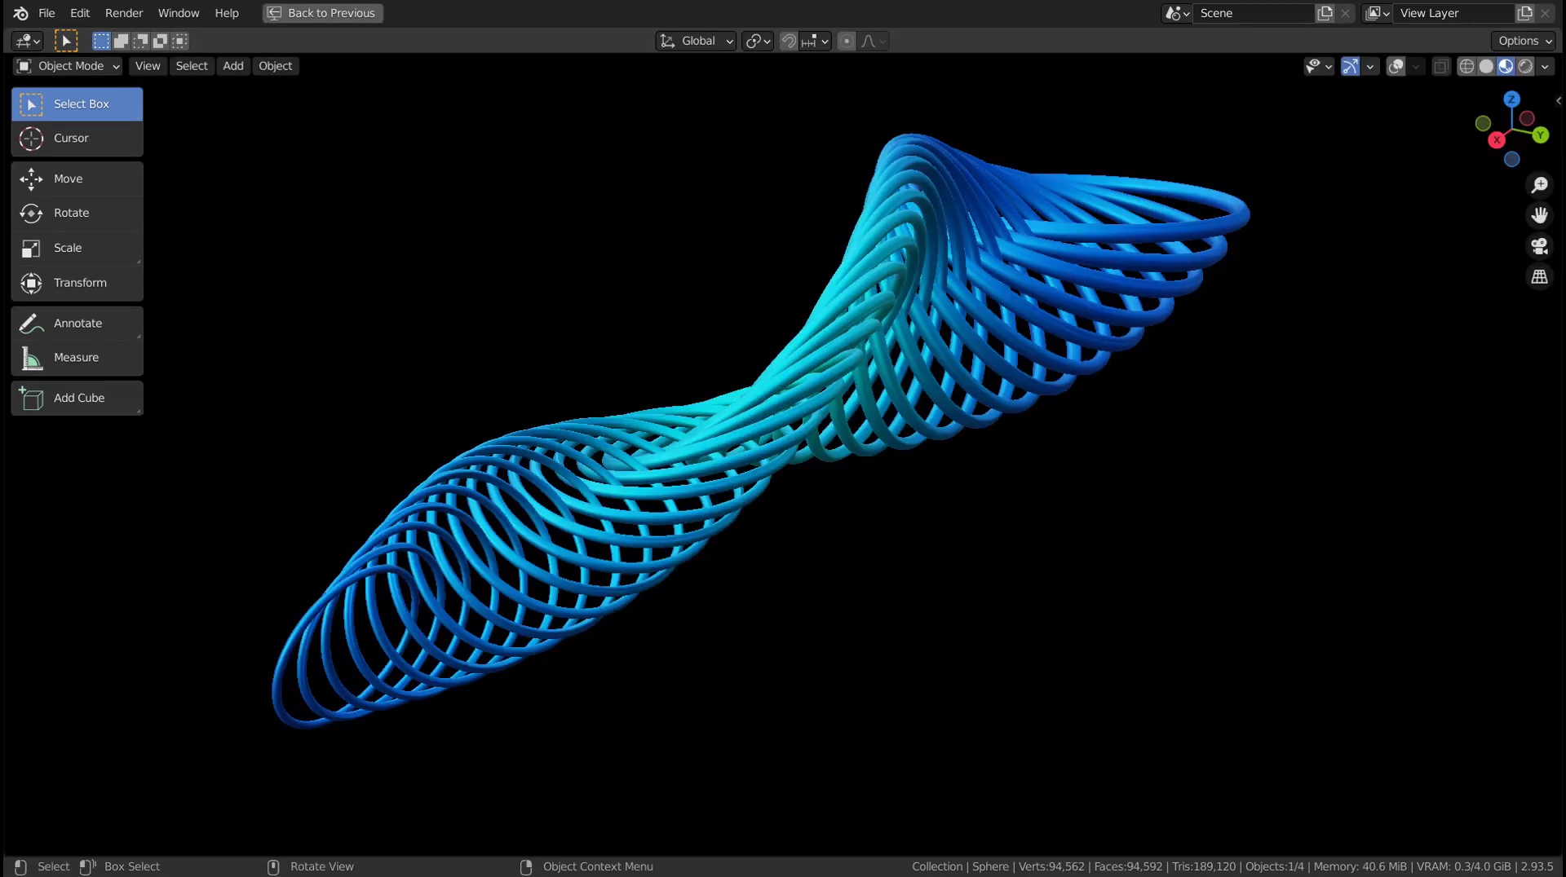